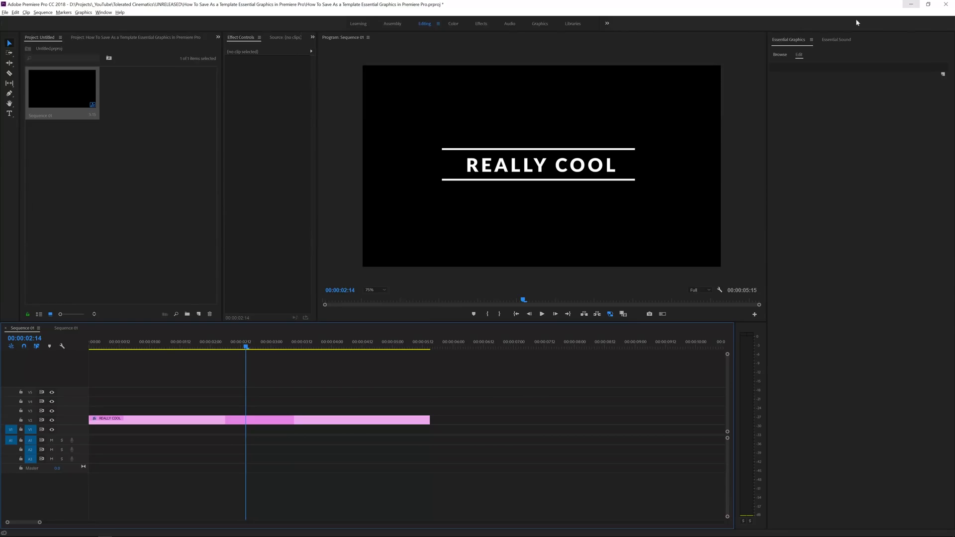
Step: Play the REALLY COOL title animation from the start of the sequence
{"action": "key", "text": "Home"}
{"action": "key", "text": "space"}
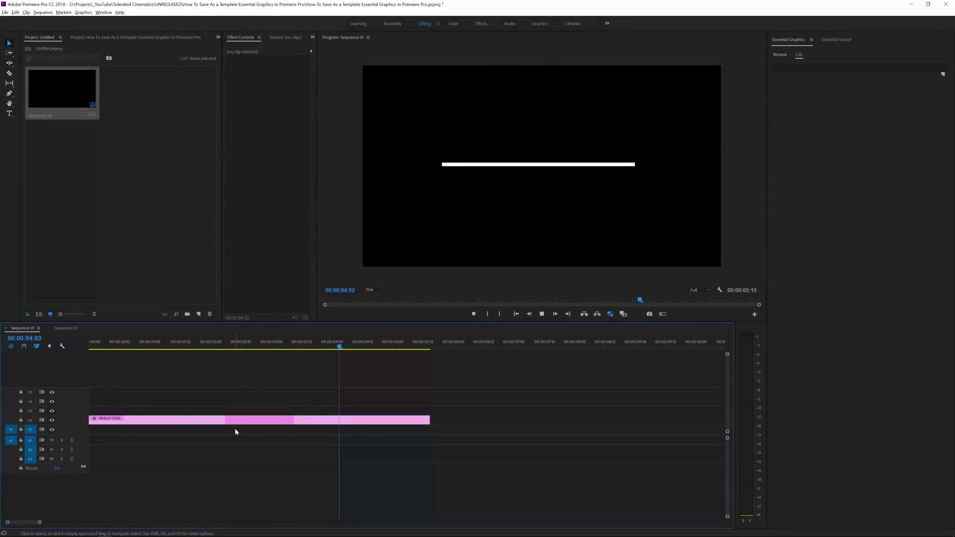
{"action": "key", "text": "space"}
Step: Extend the REALLY COOL graphic clip on track V2 to end at about 00:00:12:13
{"action": "key", "text": "minus"}
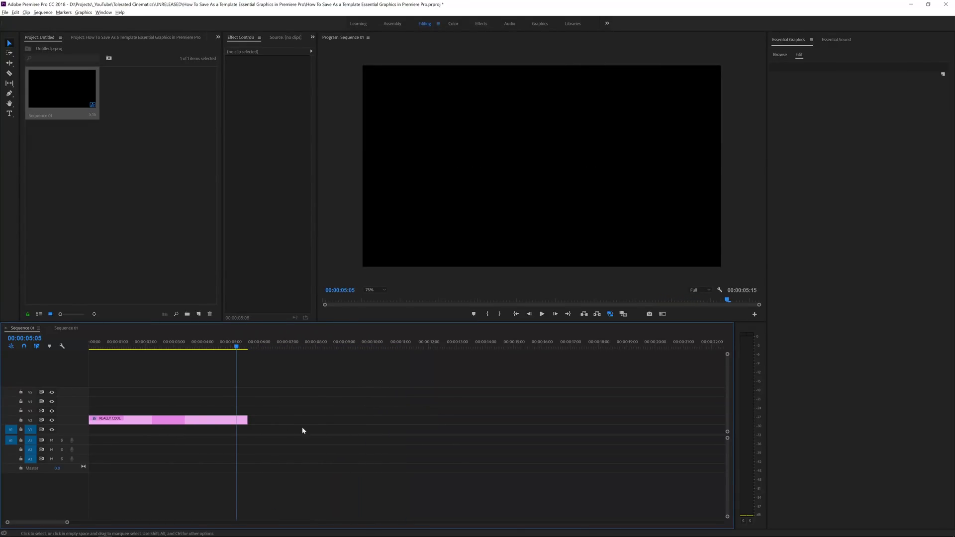
{"action": "left_click", "coordinate": [176, 422]}
{"action": "left_click_drag", "start_coordinate": [247, 421], "coordinate": [444, 421]}
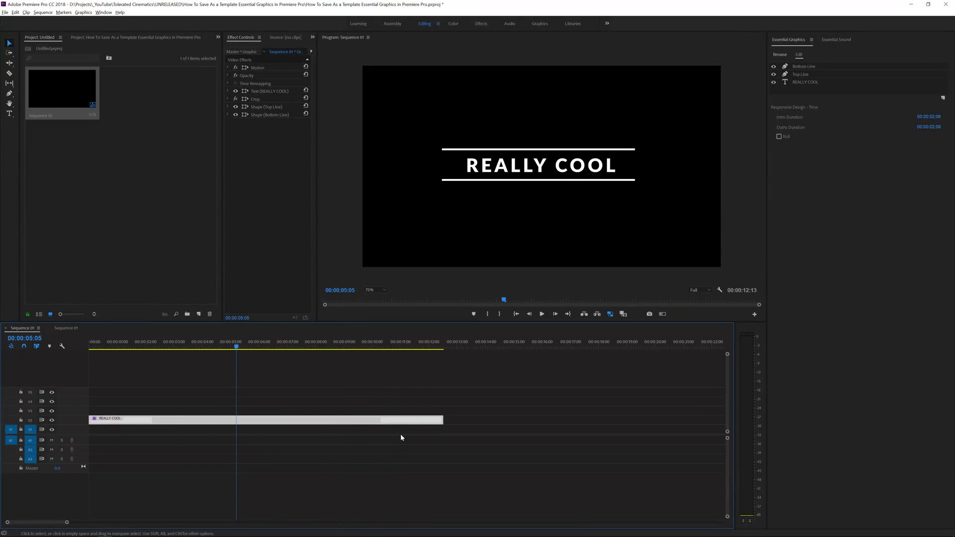
Step: Play the extended title from the beginning and review how its intro and outro animations behave
{"action": "key", "text": "Home"}
{"action": "key", "text": "space"}
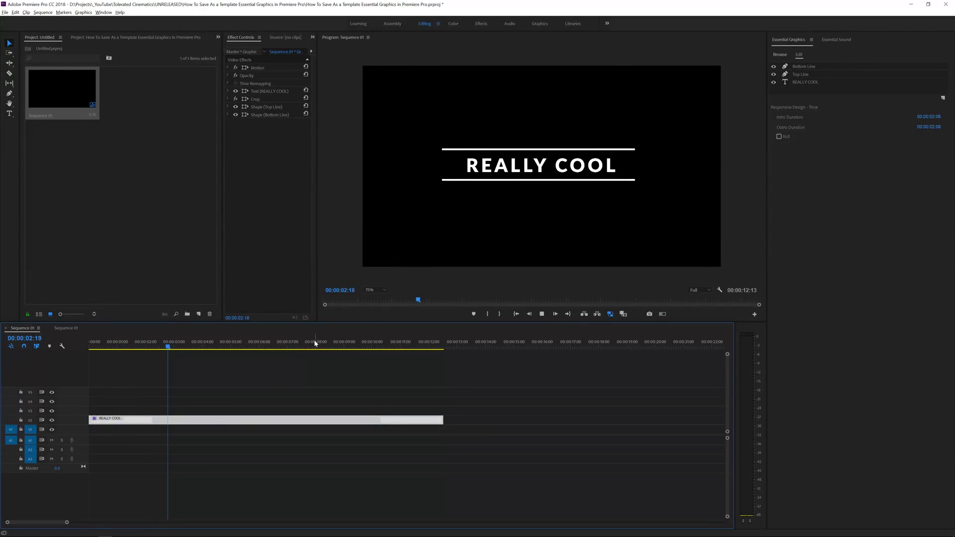
{"action": "left_click", "coordinate": [360, 344]}
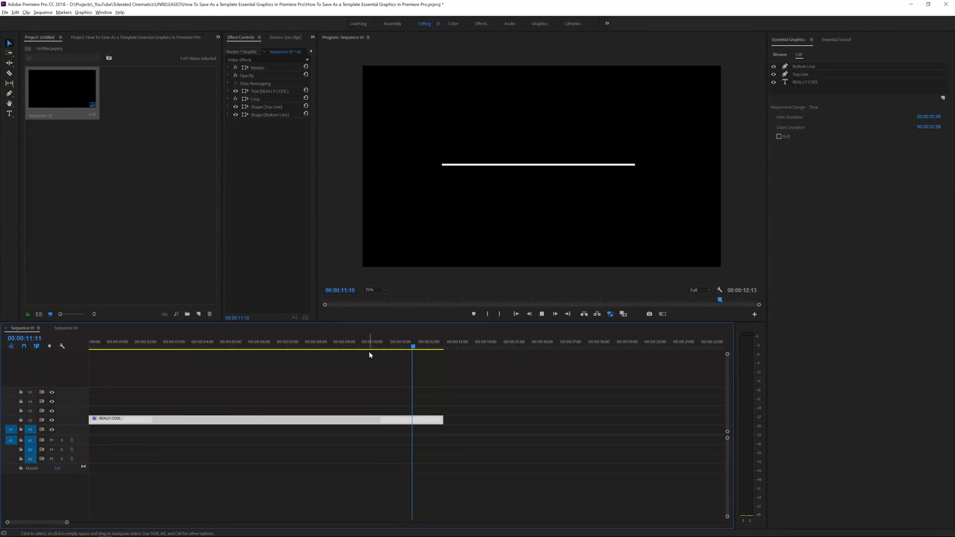
{"action": "left_click", "coordinate": [378, 344]}
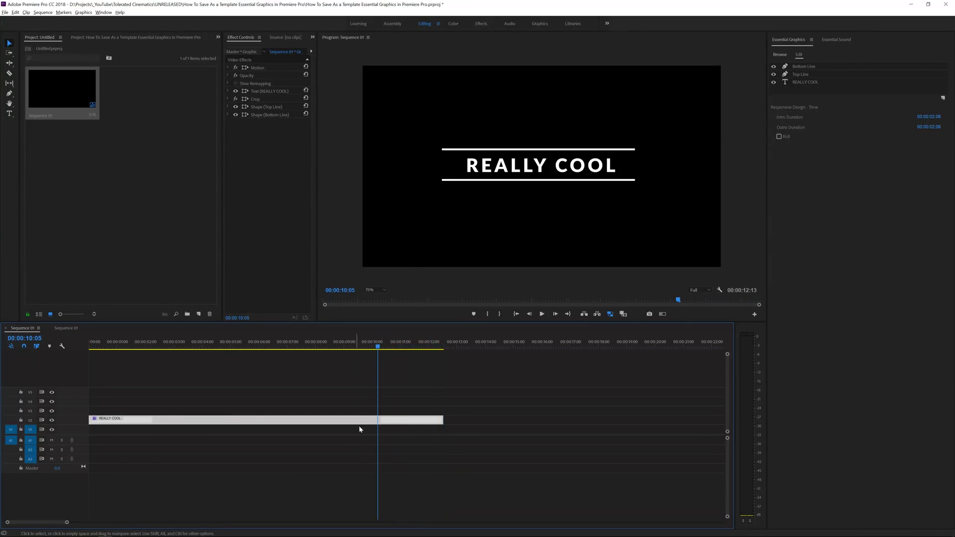
{"action": "left_click_drag", "start_coordinate": [377, 344], "coordinate": [411, 344]}
Step: Trim the REALLY COOL clip to start at 00:00:03:02 and end at about 00:00:07:23
{"action": "left_click", "coordinate": [177, 344]}
{"action": "left_click_drag", "start_coordinate": [89, 420], "coordinate": [177, 420]}
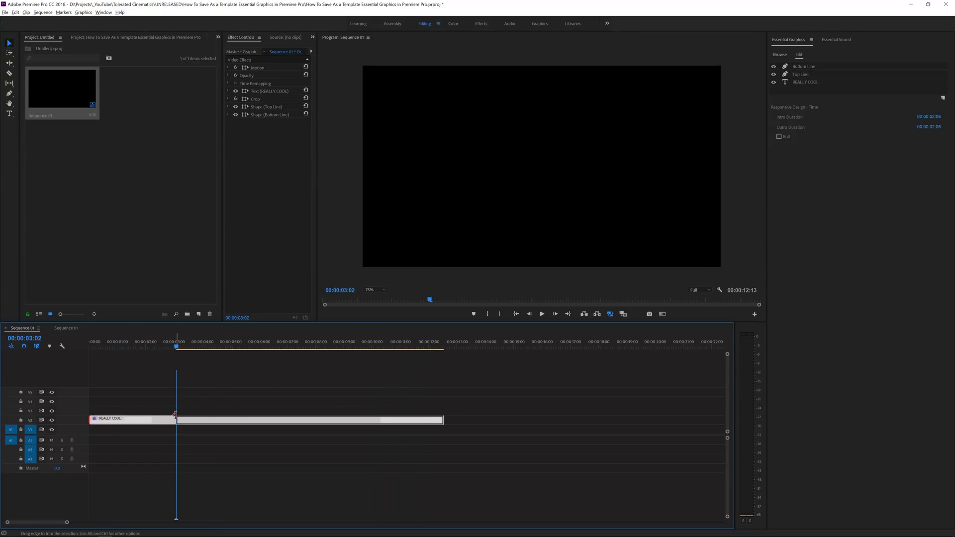
{"action": "left_click_drag", "start_coordinate": [181, 342], "coordinate": [245, 374]}
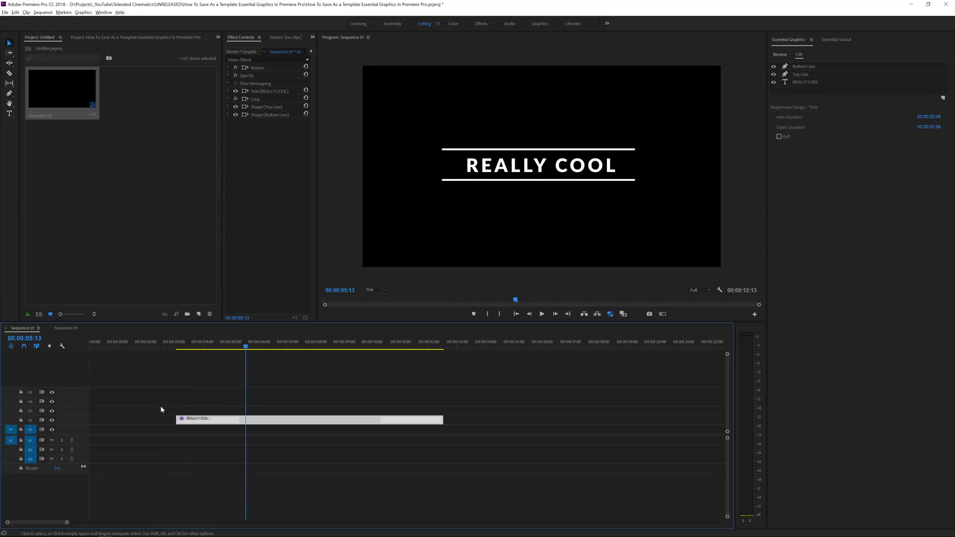
{"action": "left_click_drag", "start_coordinate": [442, 420], "coordinate": [314, 421]}
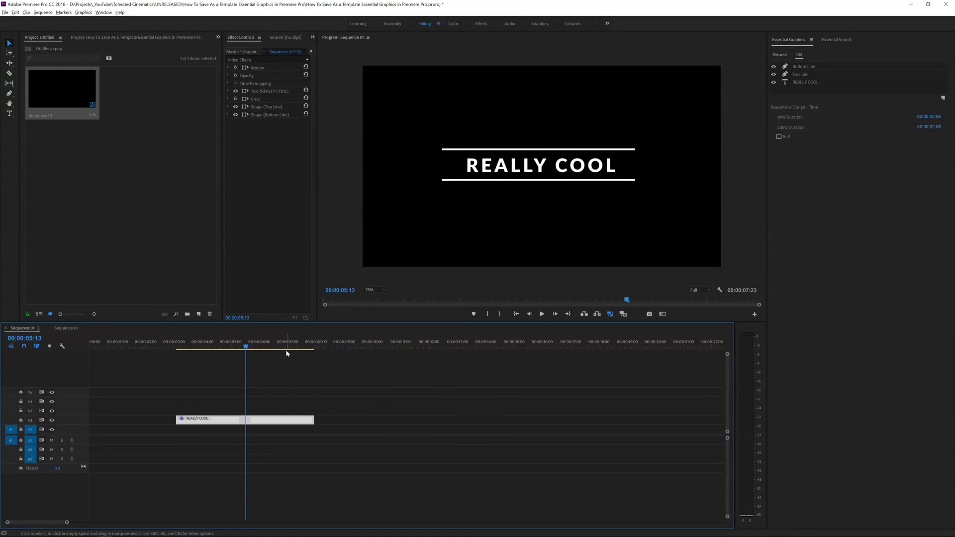
Step: Play the shortened REALLY COOL clip through to its end to check the intro and outro timing
{"action": "left_click", "coordinate": [328, 349]}
{"action": "left_click", "coordinate": [142, 348]}
{"action": "key", "text": "space"}
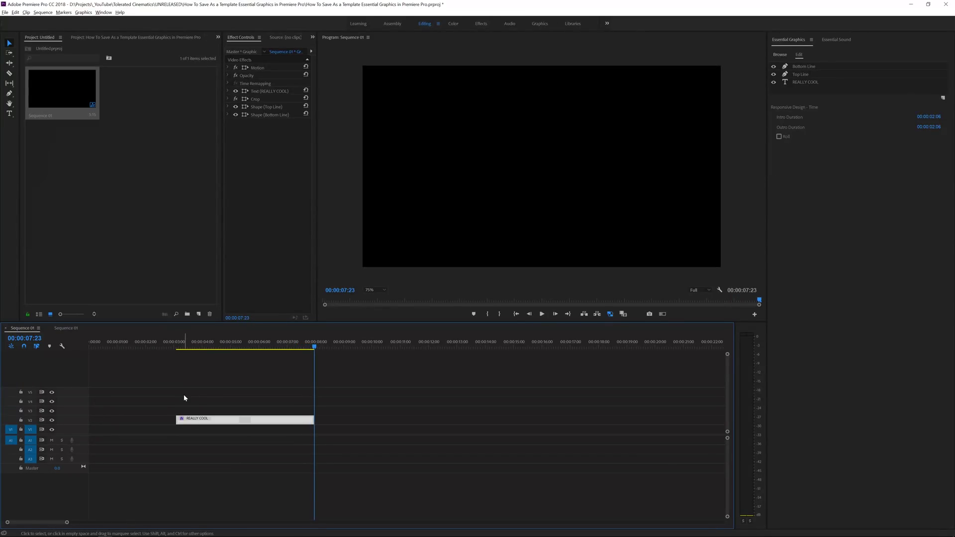
{"action": "left_click_drag", "start_coordinate": [184, 395], "coordinate": [230, 424]}
Step: Create a sequence named "Simple Title Reveal Intro" with the Full HD preset in the How To Save As a Template project
{"action": "left_click", "coordinate": [96, 37]}
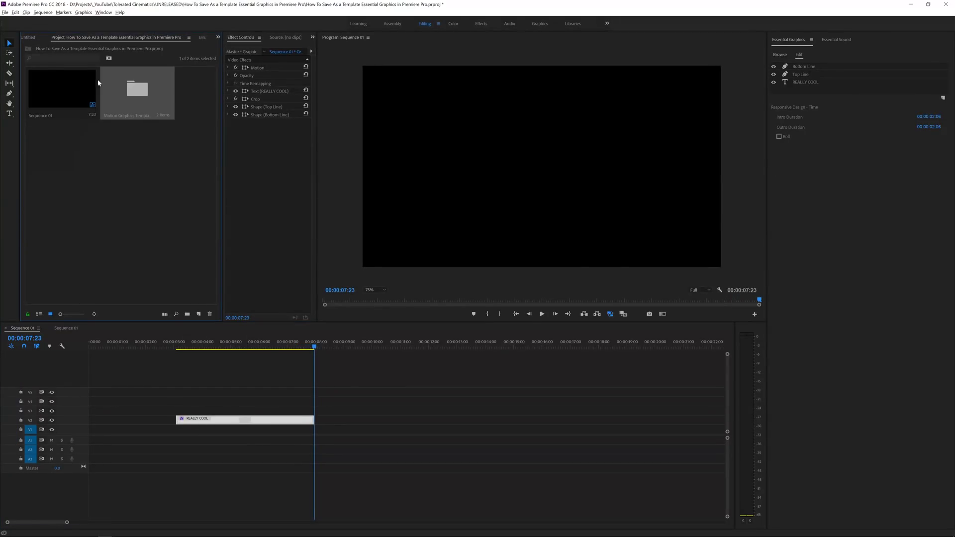
{"action": "left_click", "coordinate": [198, 314]}
{"action": "left_click", "coordinate": [213, 322]}
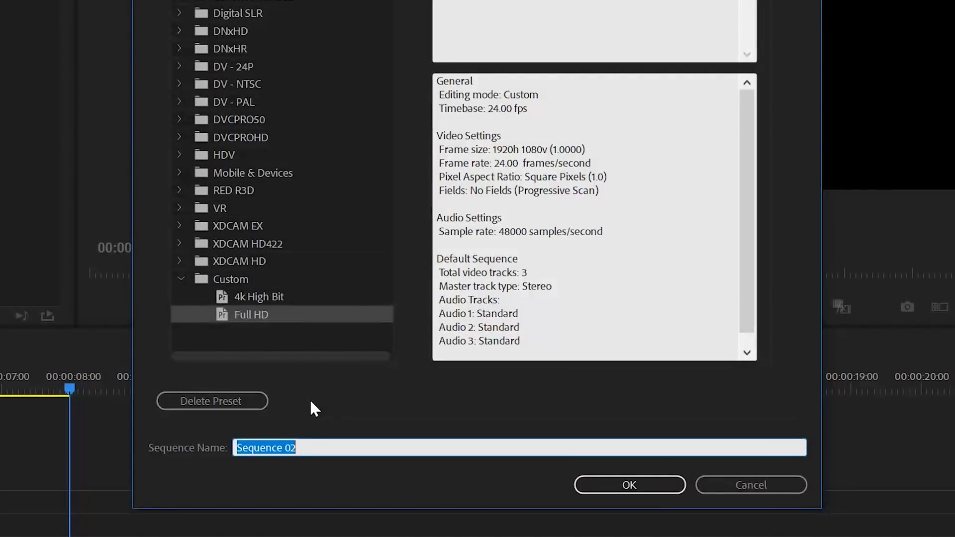
{"action": "type", "text": "Simple Title"}
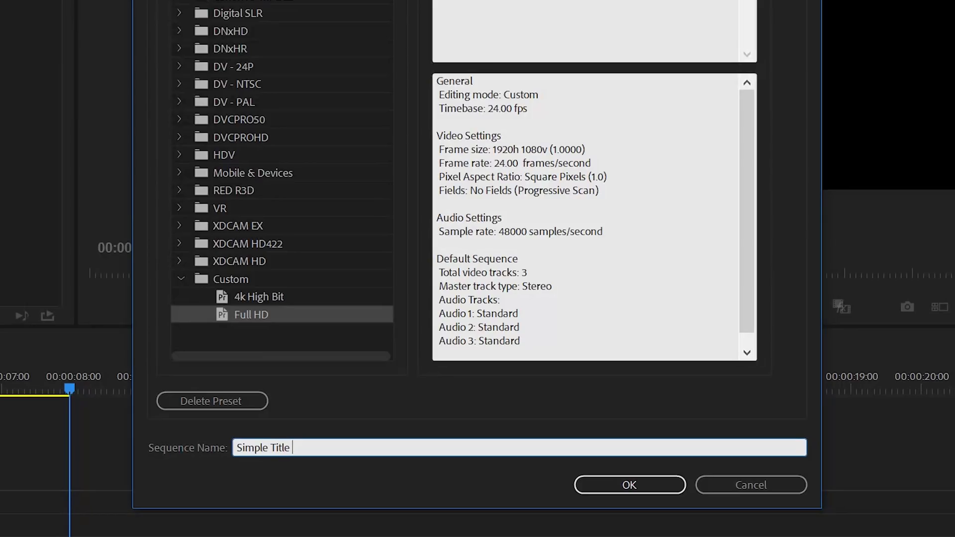
{"action": "type", "text": " Reveal Intro"}
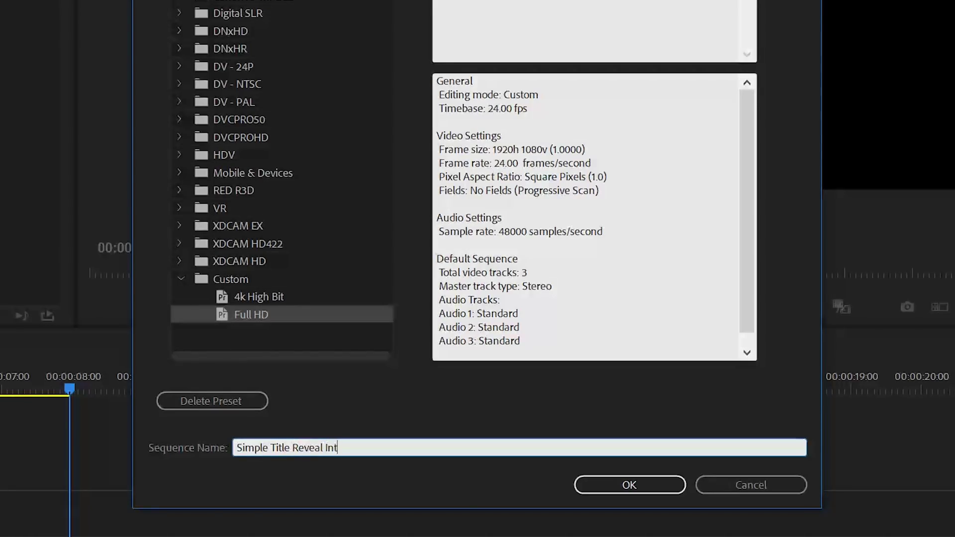
{"action": "key", "text": "Return"}
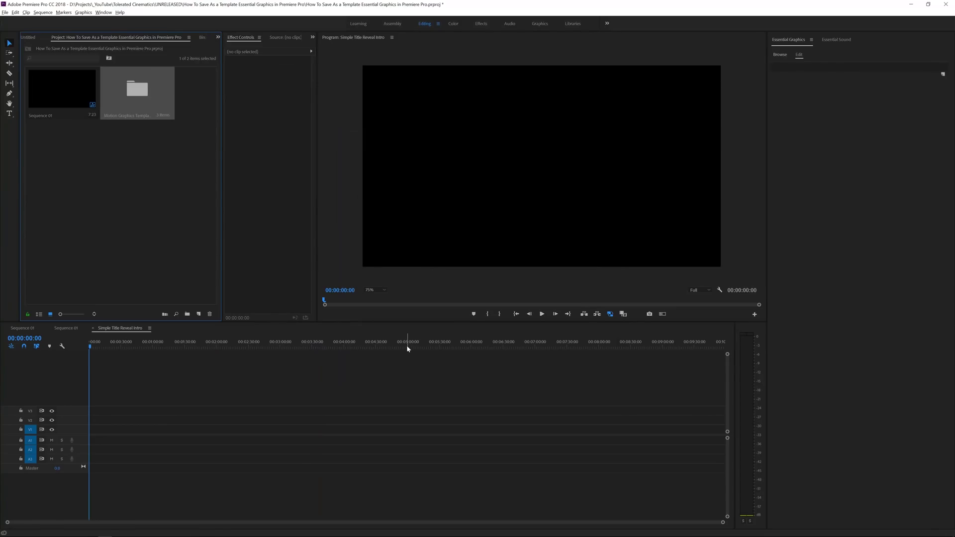
Step: Set the program monitor zoom to Fit, narrow the project area, and widen the effect controls area
{"action": "left_click_drag", "start_coordinate": [407, 322], "coordinate": [405, 349]}
{"action": "left_click", "coordinate": [375, 320]}
{"action": "left_click", "coordinate": [371, 327]}
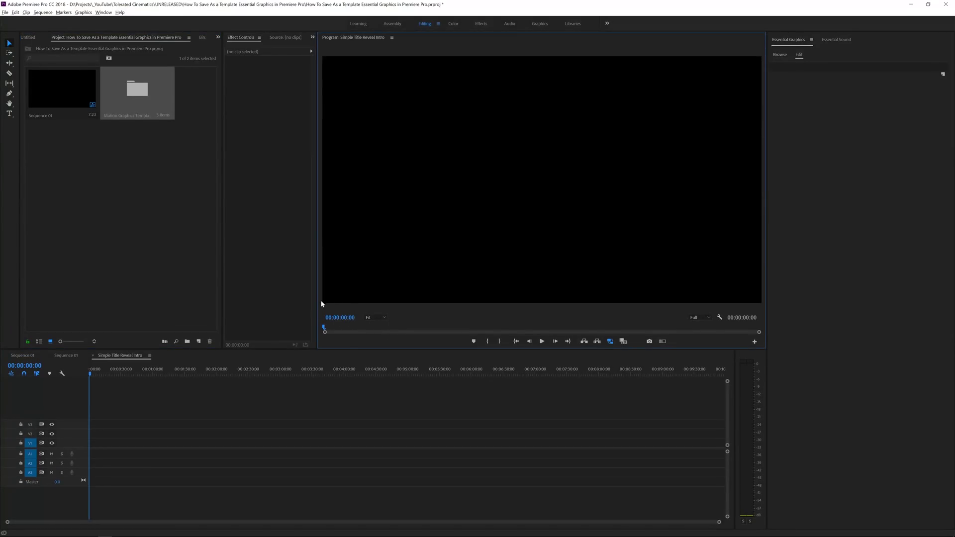
{"action": "left_click_drag", "start_coordinate": [317, 303], "coordinate": [368, 304]}
{"action": "left_click_drag", "start_coordinate": [220, 306], "coordinate": [178, 308]}
{"action": "left_click_drag", "start_coordinate": [369, 303], "coordinate": [376, 305]}
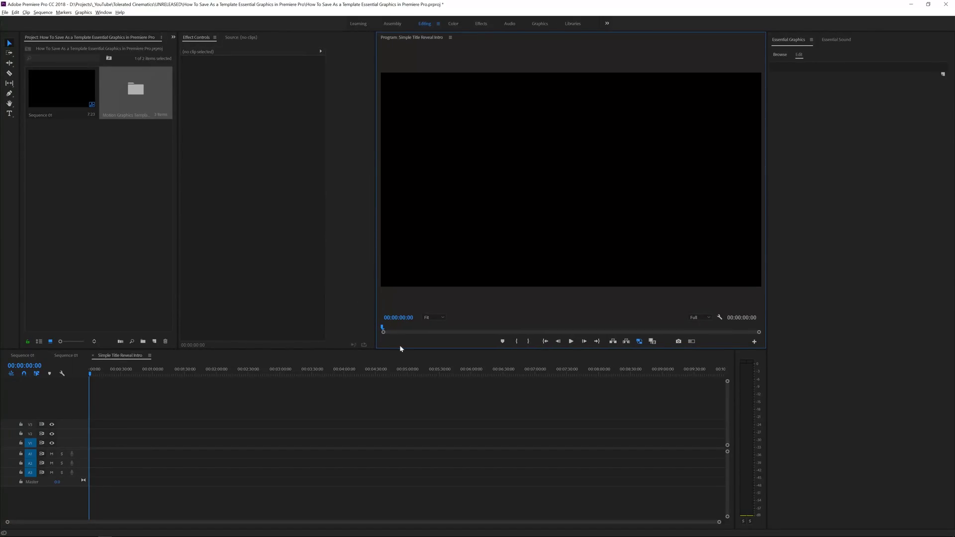
{"action": "left_click_drag", "start_coordinate": [407, 350], "coordinate": [400, 327]}
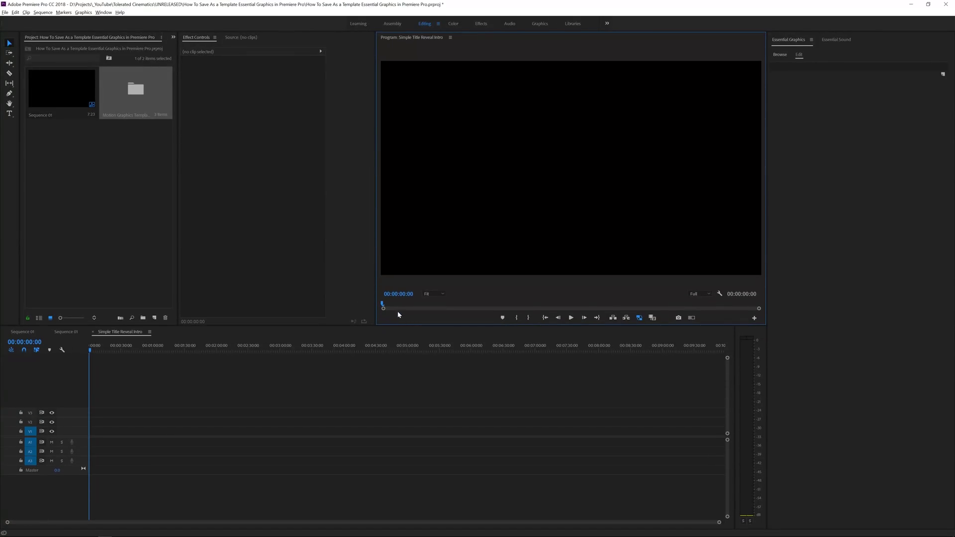
Step: Add a text layer reading "SUBSCRIBE FOR MORE" in the program monitor
{"action": "left_click", "coordinate": [9, 113]}
{"action": "left_click", "coordinate": [517, 149]}
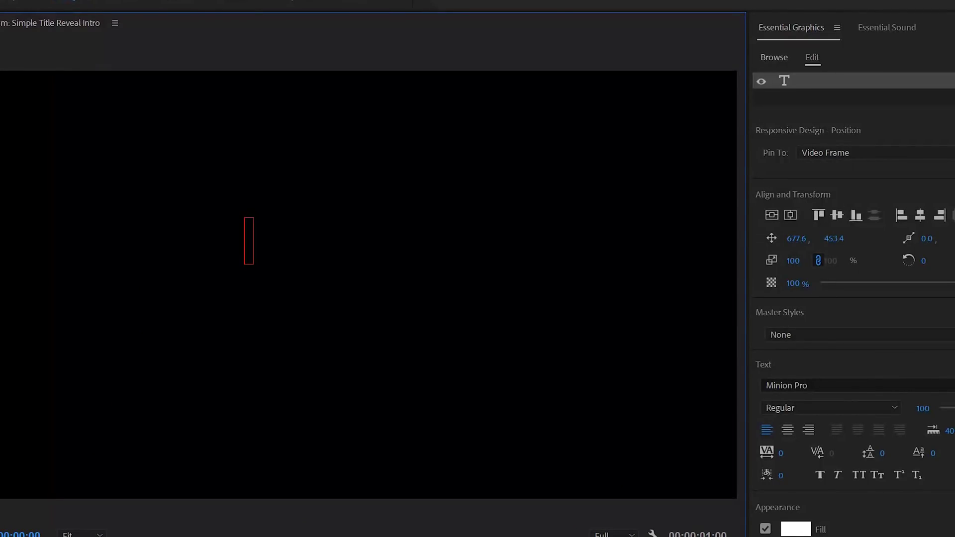
{"action": "type", "text": "SUBSCRIBE FOR"}
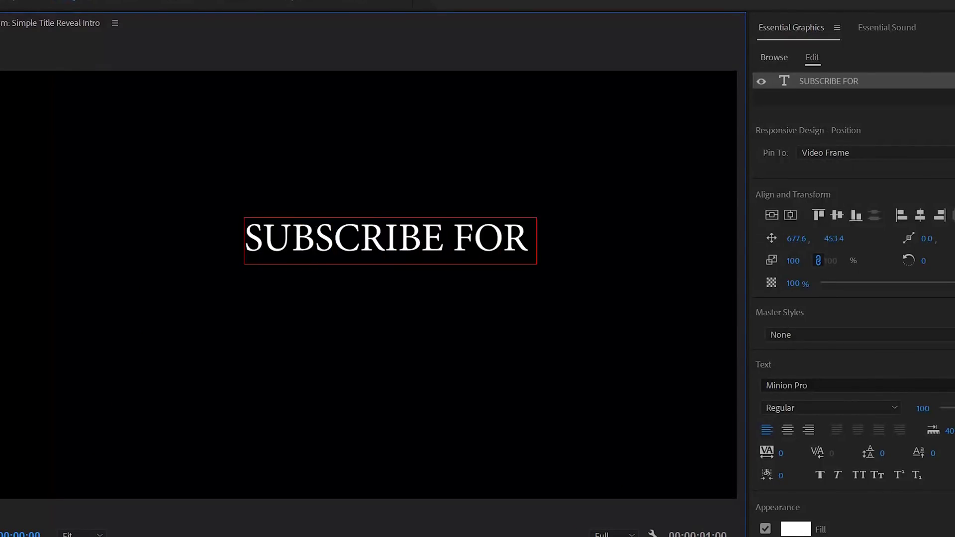
{"action": "type", "text": " MORE"}
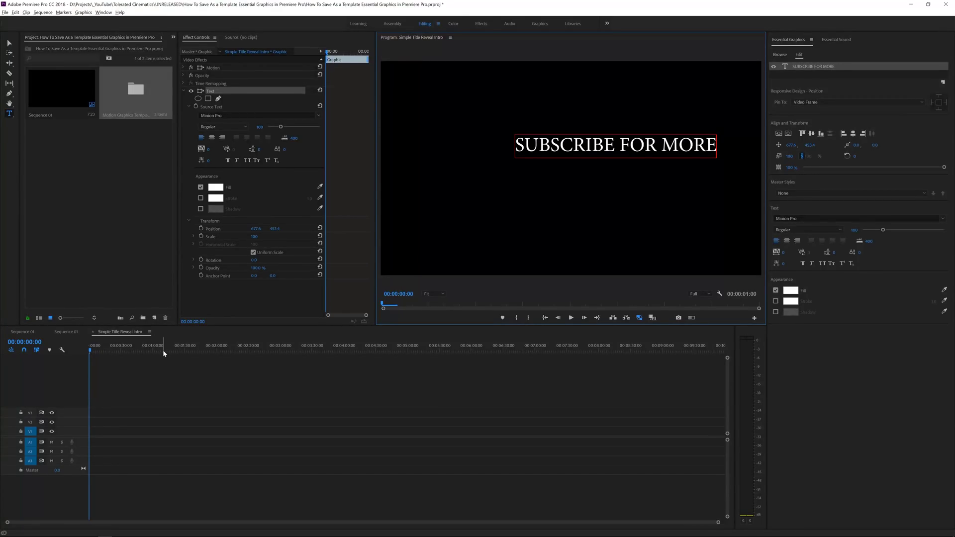
Step: Change the font of the whole SUBSCRIBE FOR MORE text to Lato Medium
{"action": "key", "text": "ctrl+a"}
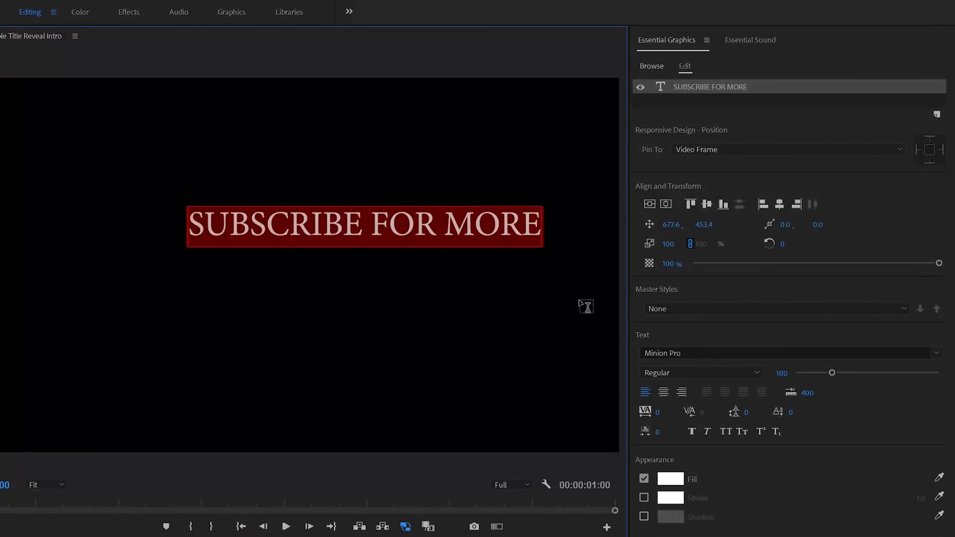
{"action": "left_click", "coordinate": [682, 353]}
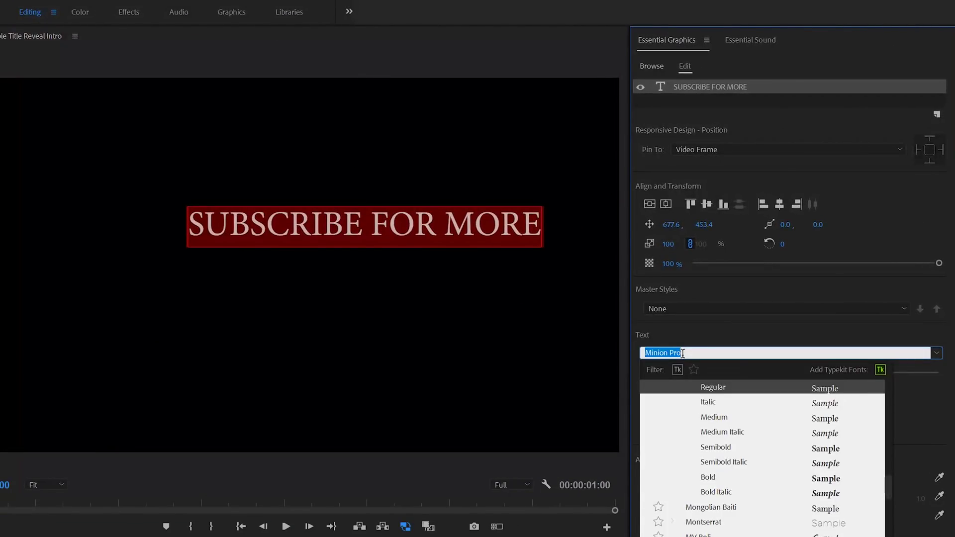
{"action": "type", "text": "lato"}
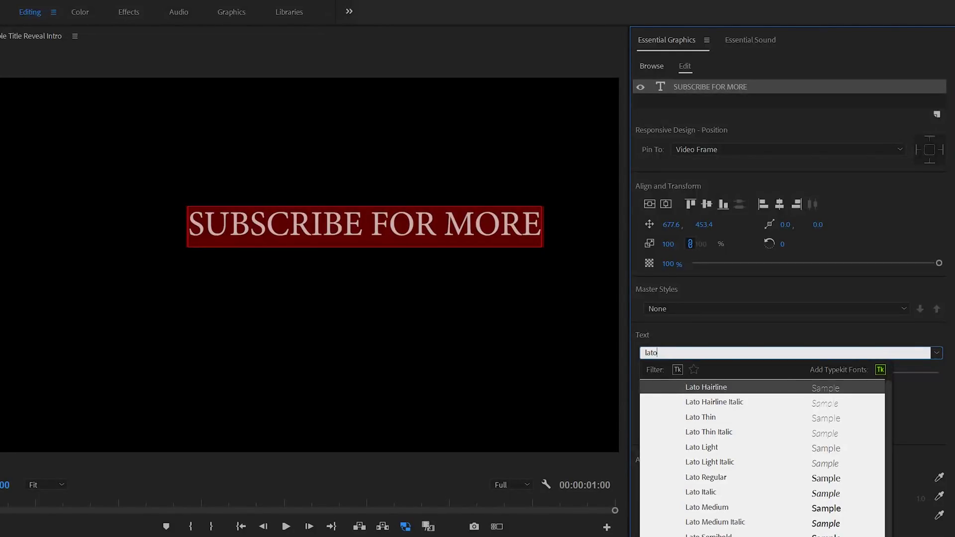
{"action": "left_click", "coordinate": [716, 510]}
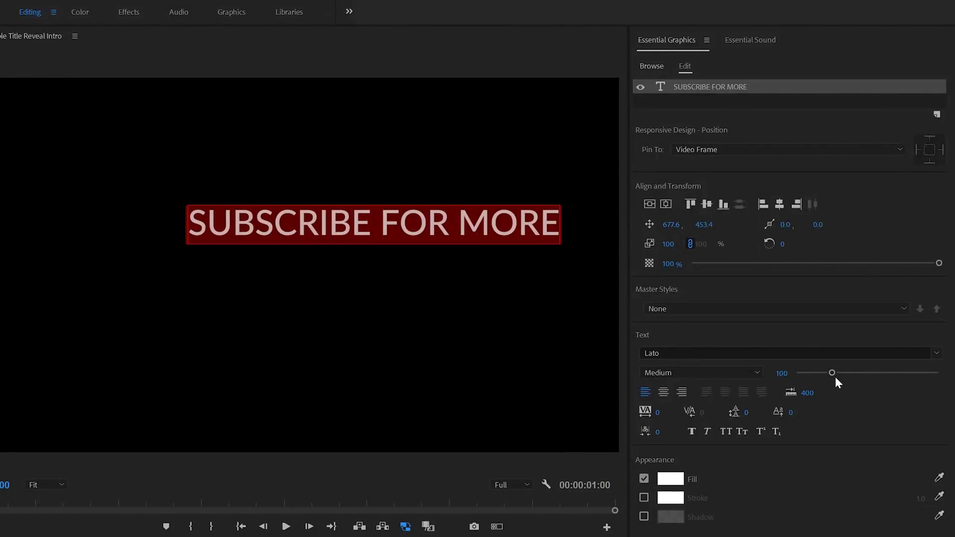
Step: Set the SUBSCRIBE FOR MORE text's font size to 67 and its tracking to 174
{"action": "left_click_drag", "start_coordinate": [826, 374], "coordinate": [825, 374]}
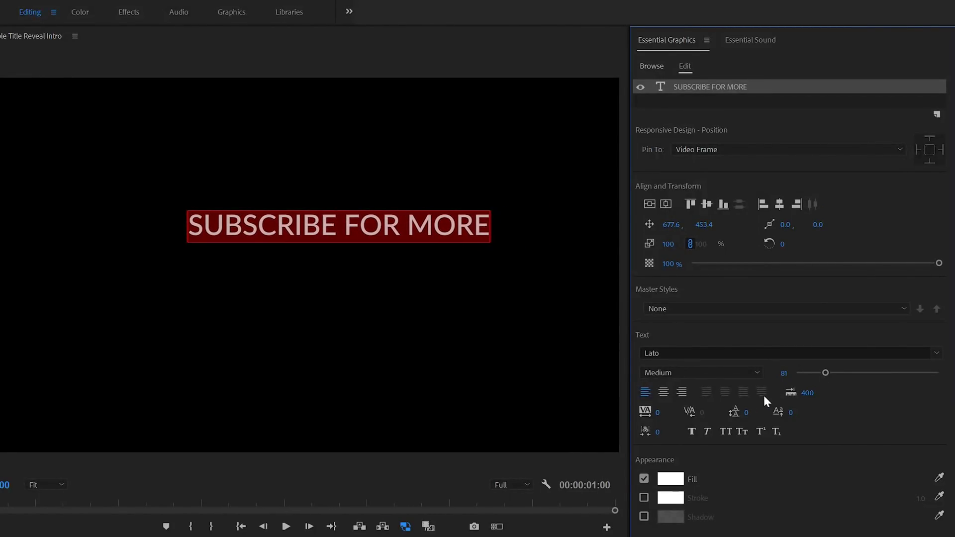
{"action": "left_click_drag", "start_coordinate": [659, 420], "coordinate": [746, 419]}
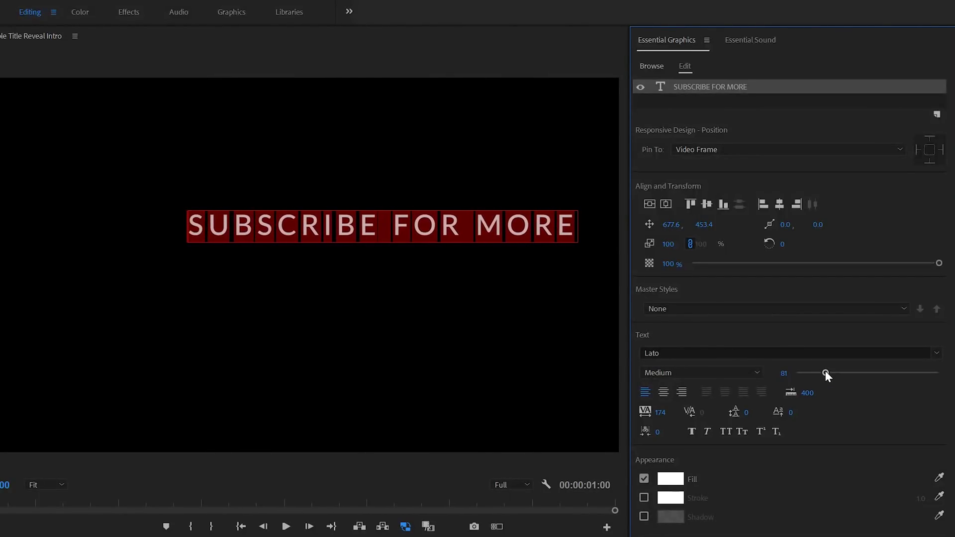
{"action": "left_click_drag", "start_coordinate": [825, 372], "coordinate": [820, 372]}
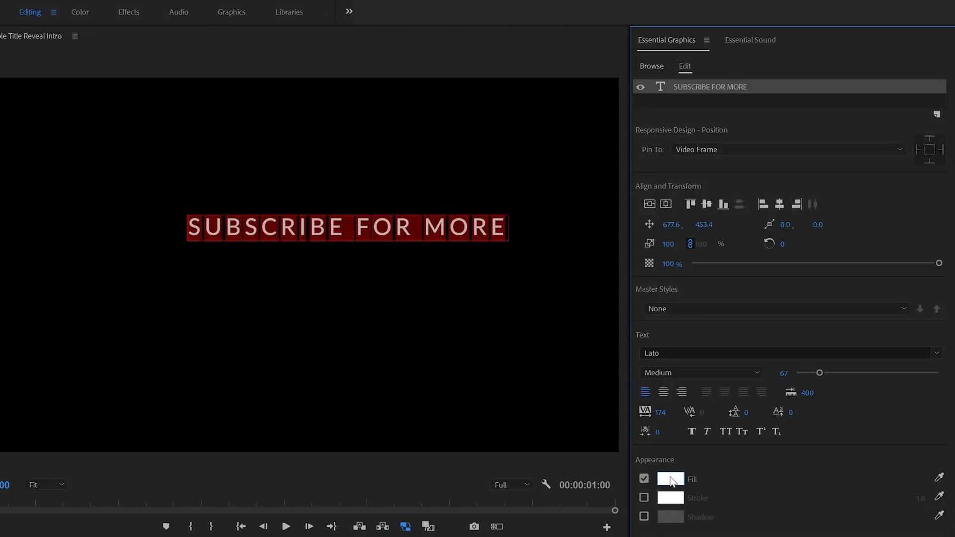
Step: Center-align the text, center it horizontally and vertically in the frame, and leave text editing
{"action": "left_click", "coordinate": [663, 392]}
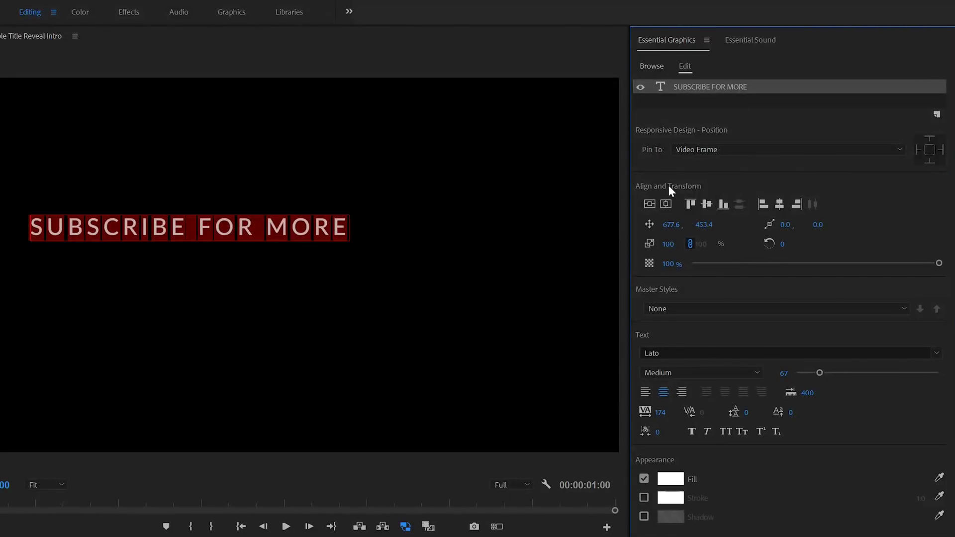
{"action": "left_click", "coordinate": [649, 204]}
{"action": "left_click", "coordinate": [667, 204]}
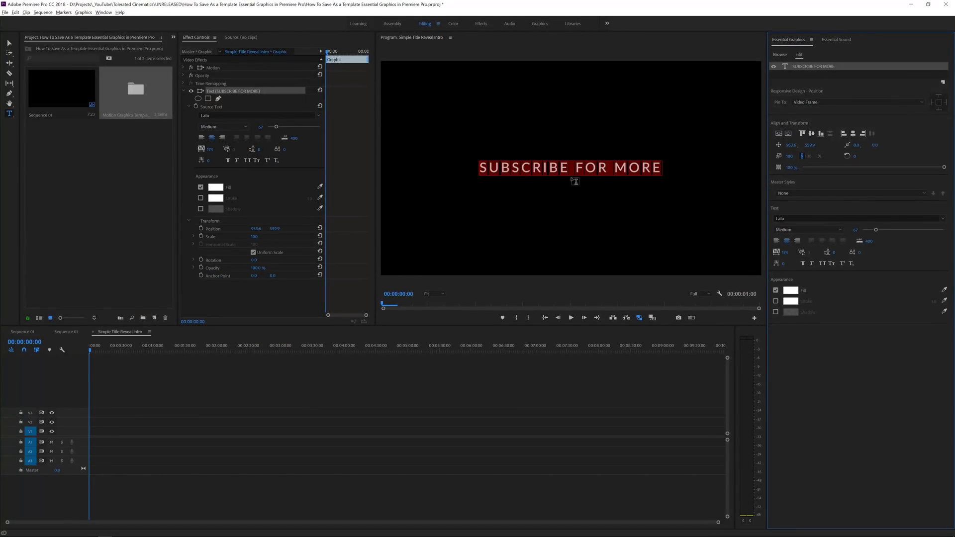
{"action": "left_click", "coordinate": [10, 45]}
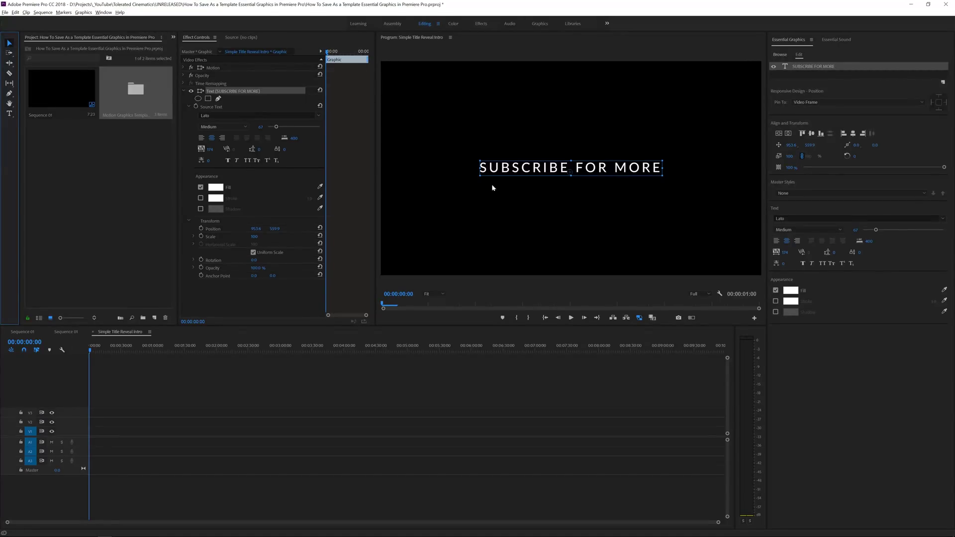
Step: Draw a thin rectangle with the Rectangle Tool across the middle of the SUBSCRIBE FOR MORE text, spanning its full width
{"action": "left_click", "coordinate": [184, 67]}
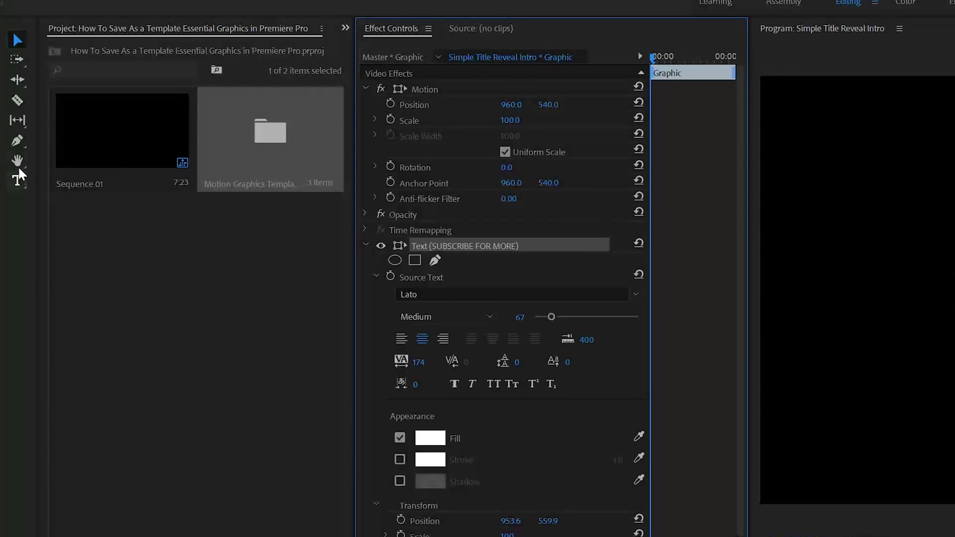
{"action": "left_click", "coordinate": [18, 142]}
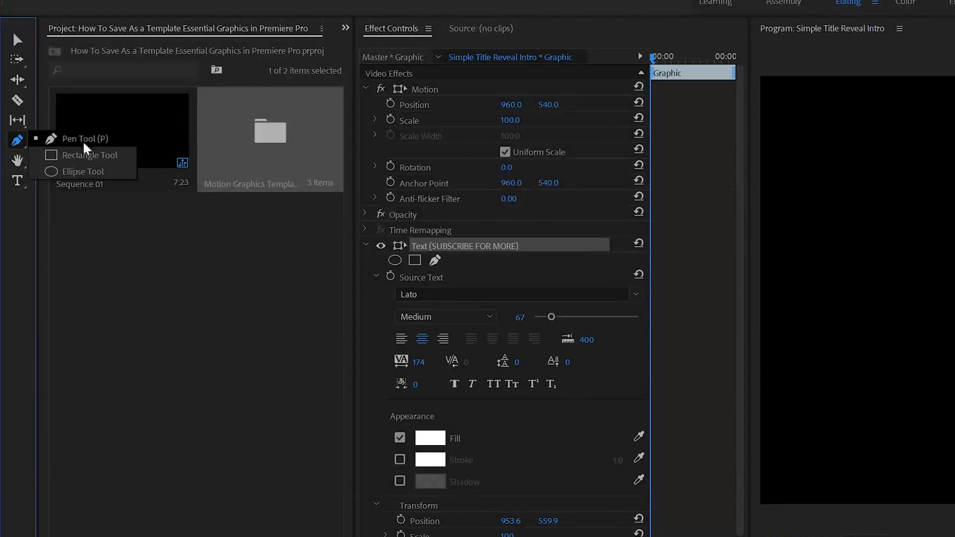
{"action": "left_click", "coordinate": [90, 156]}
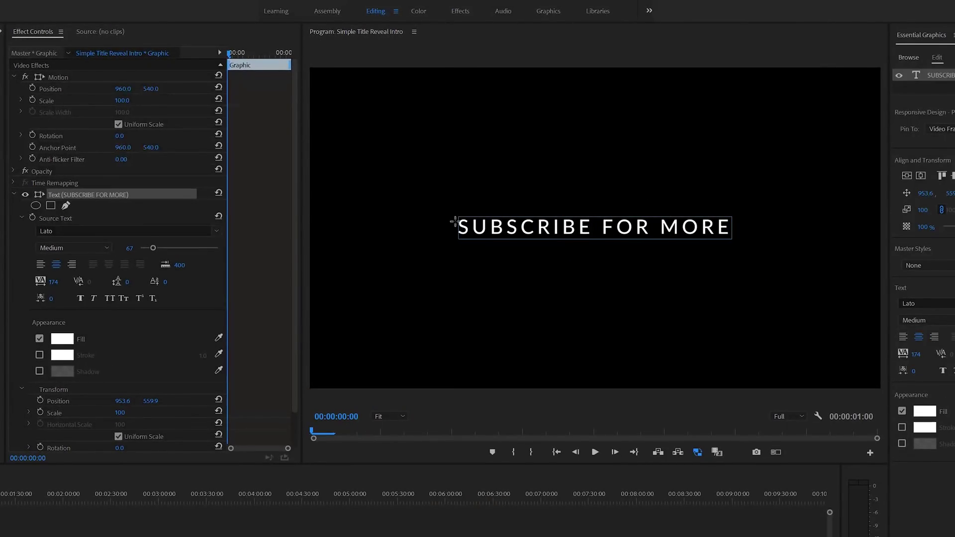
{"action": "left_click_drag", "start_coordinate": [456, 226], "coordinate": [729, 230]}
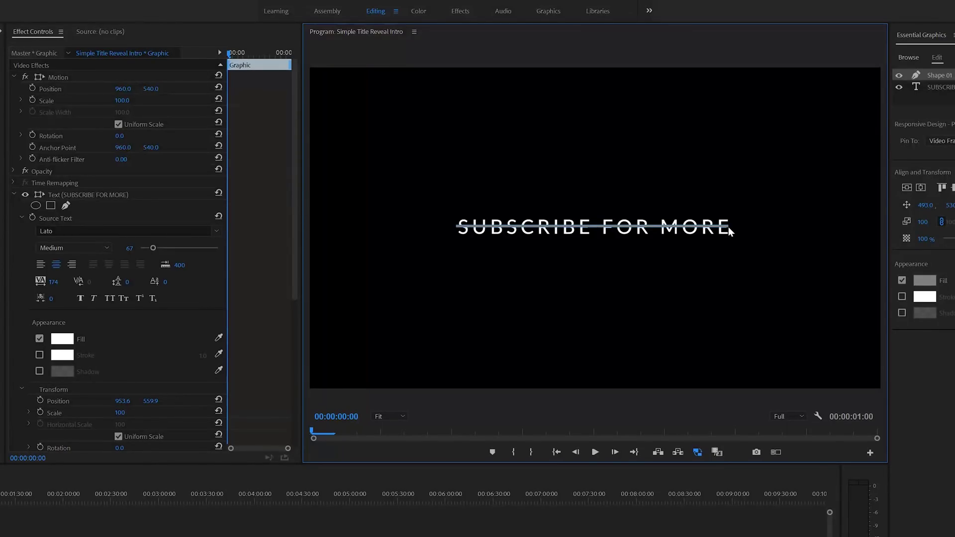
Step: Set the fill color of the thin rectangle across the text to red, D83838
{"action": "left_click", "coordinate": [924, 287]}
{"action": "left_click_drag", "start_coordinate": [497, 503], "coordinate": [497, 470]}
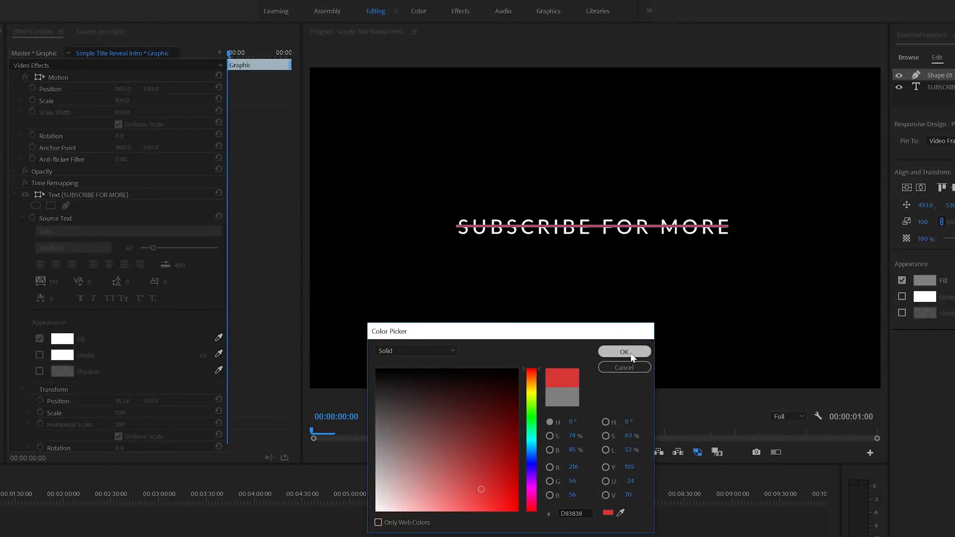
{"action": "left_click", "coordinate": [624, 351]}
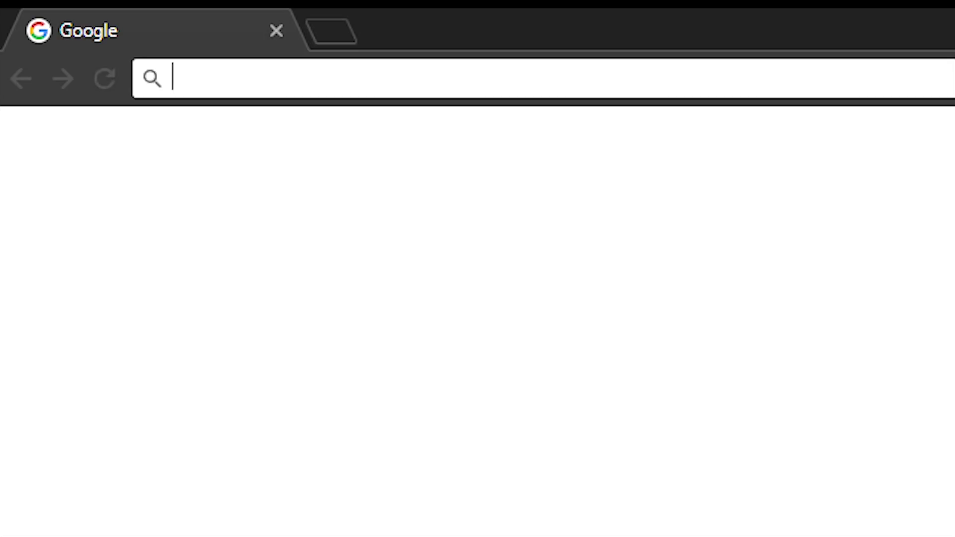
Step: Switch to the web browser, open toleratedcinematics.com and browse its home page
{"action": "type", "text": "toleratedci"}
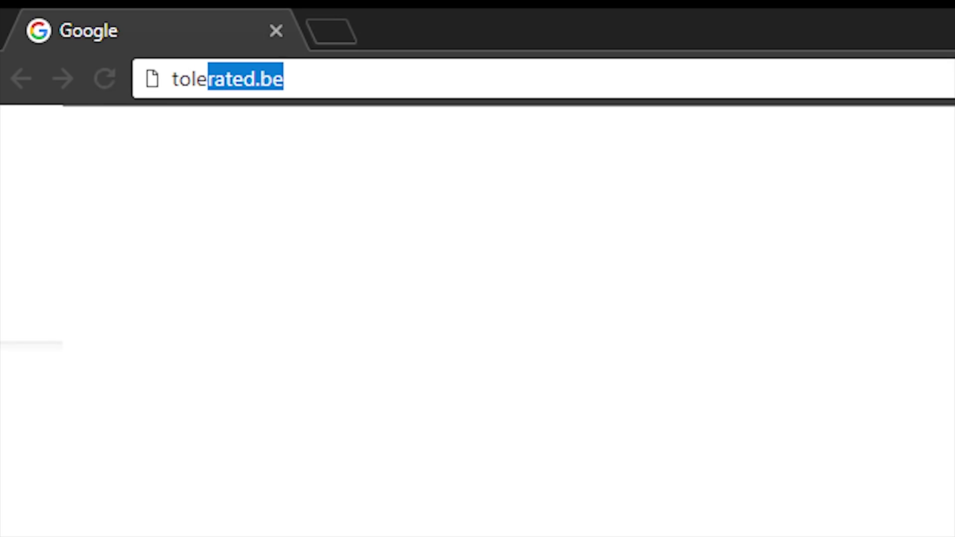
{"action": "type", "text": "nematics.com"}
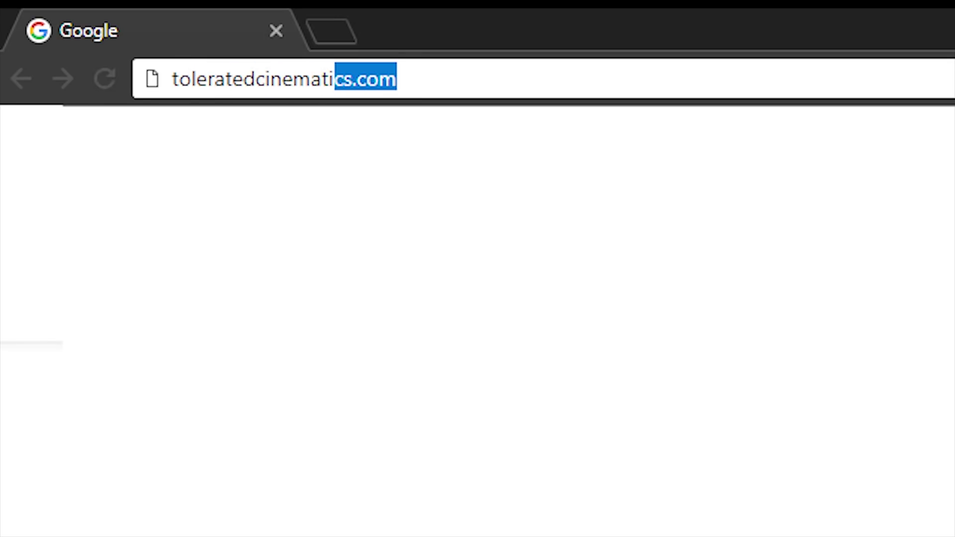
{"action": "key", "text": "Return"}
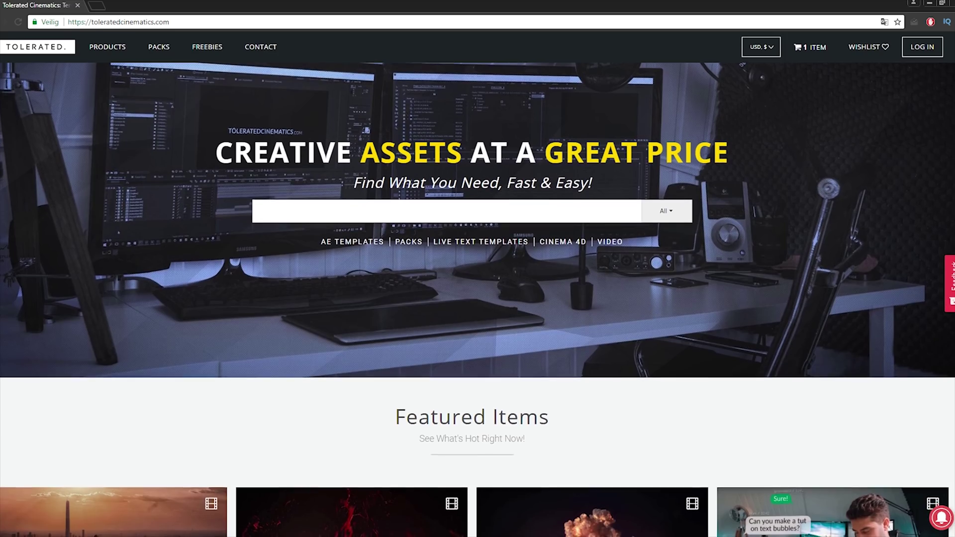
{"action": "scroll", "coordinate": [478, 298], "scroll_direction": "down", "scroll_amount": 1}
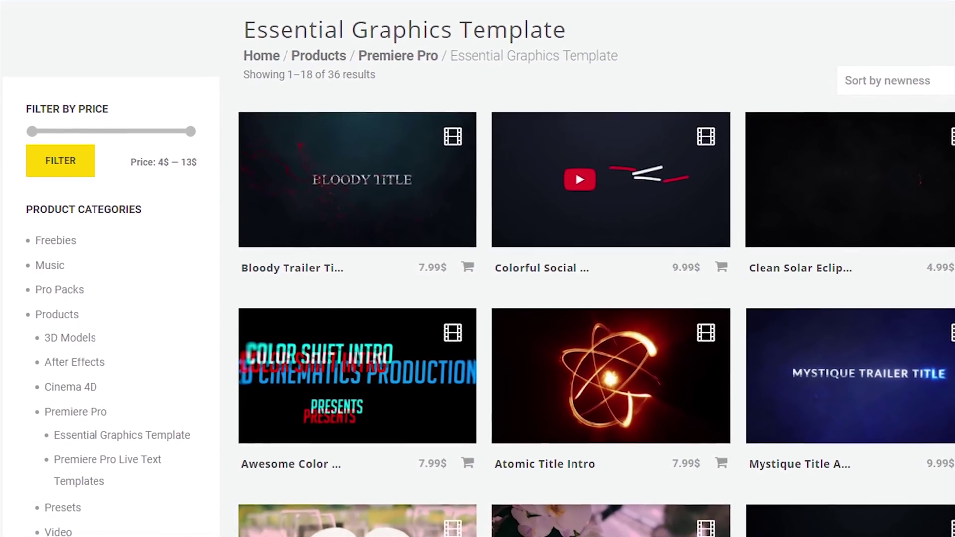
Step: Search the site's products for "new year"
{"action": "left_click", "coordinate": [581, 163]}
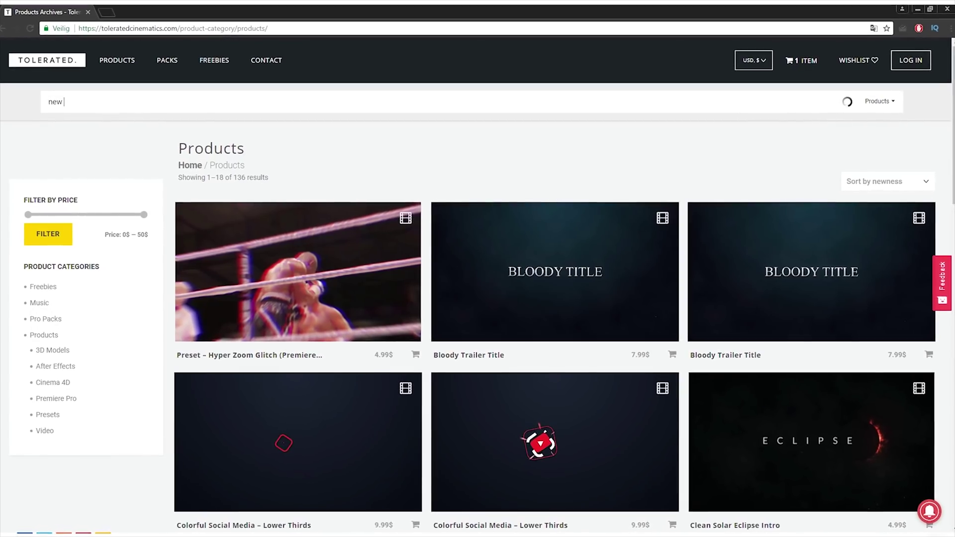
{"action": "type", "text": "year"}
{"action": "key", "text": "Return"}
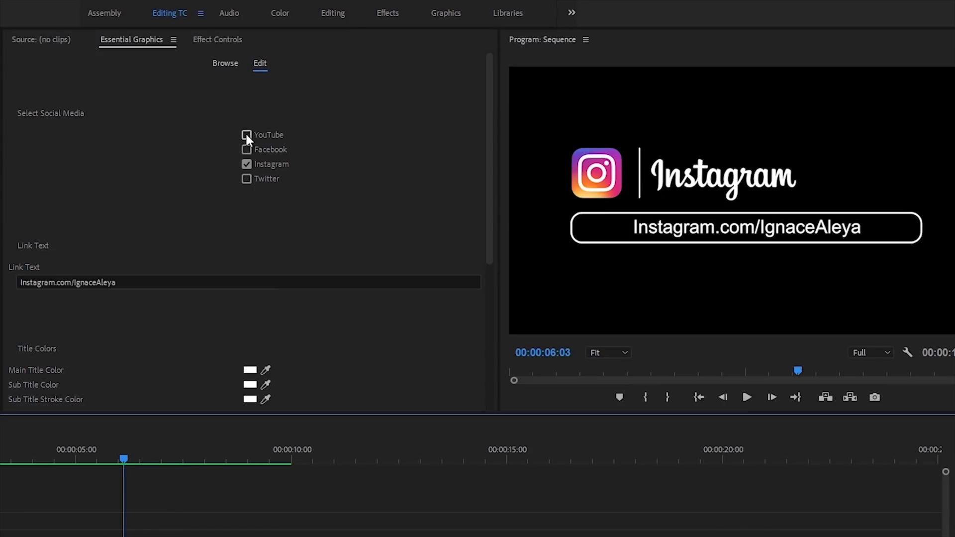
Step: In Premiere Pro, customize the social media graphic for Facebook with link text facebook.com/toleratedcinematics and a blue main title and sub title stroke
{"action": "left_click", "coordinate": [246, 149]}
{"action": "left_click", "coordinate": [135, 282]}
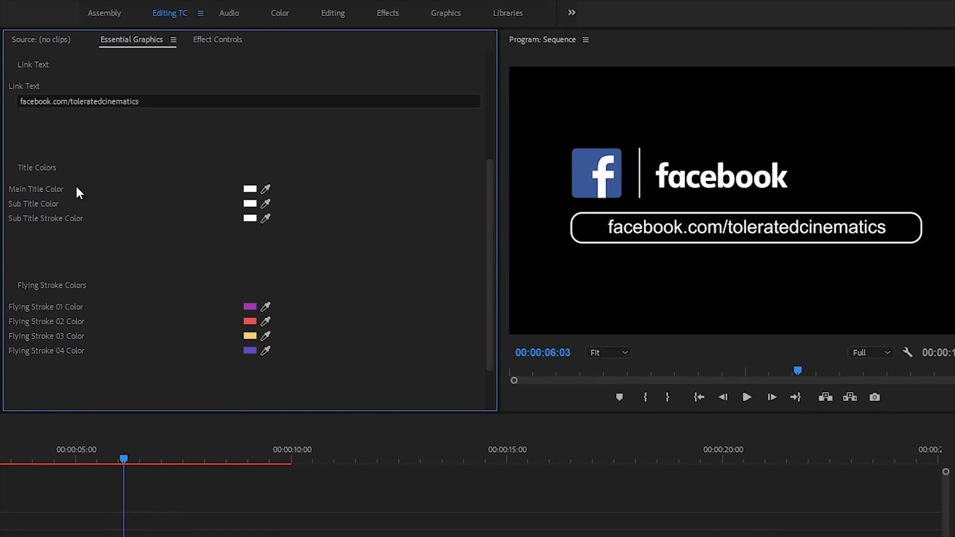
{"action": "scroll", "coordinate": [169, 403], "scroll_direction": "down", "scroll_amount": 3}
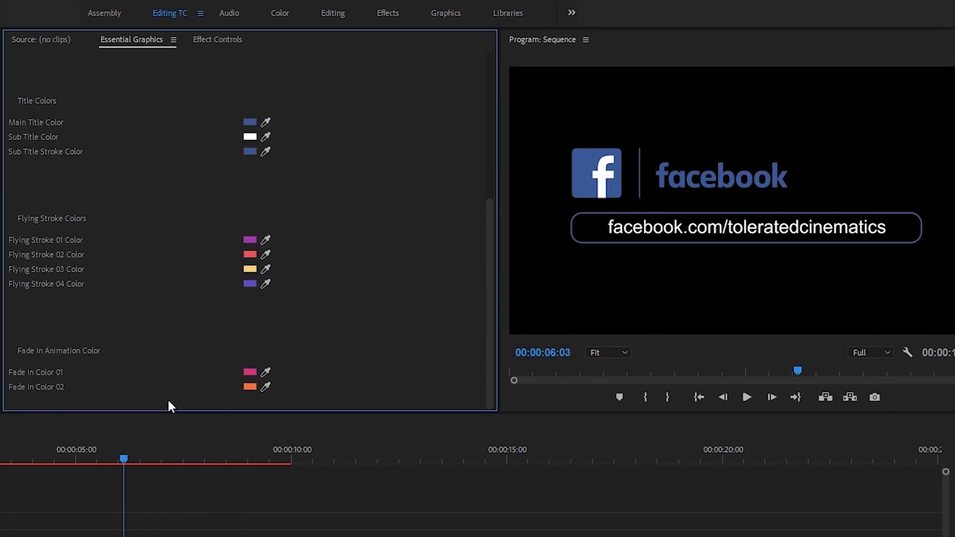
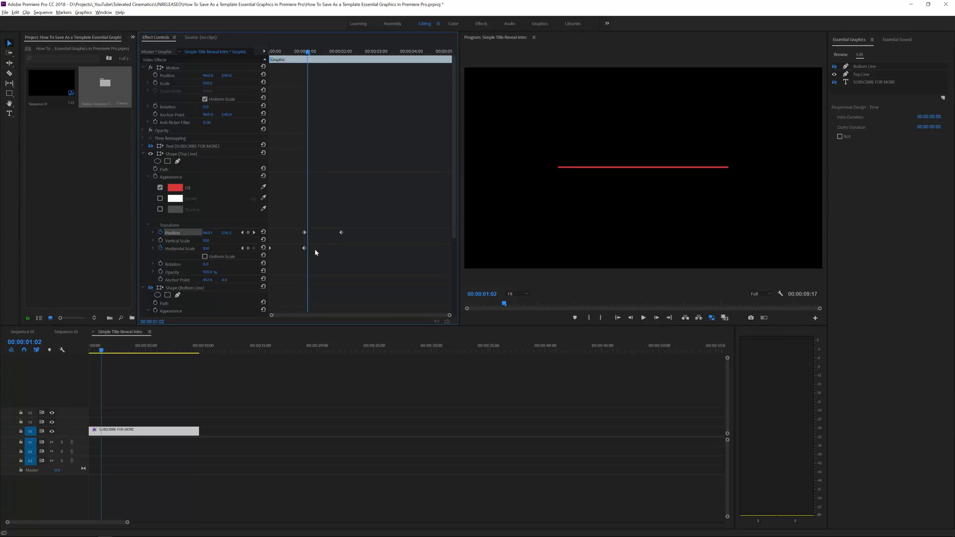
Step: Apply Ease In to the Top Line's second Horizontal Scale keyframe and lengthen its velocity handle toward the first keyframe
{"action": "left_click", "coordinate": [180, 248]}
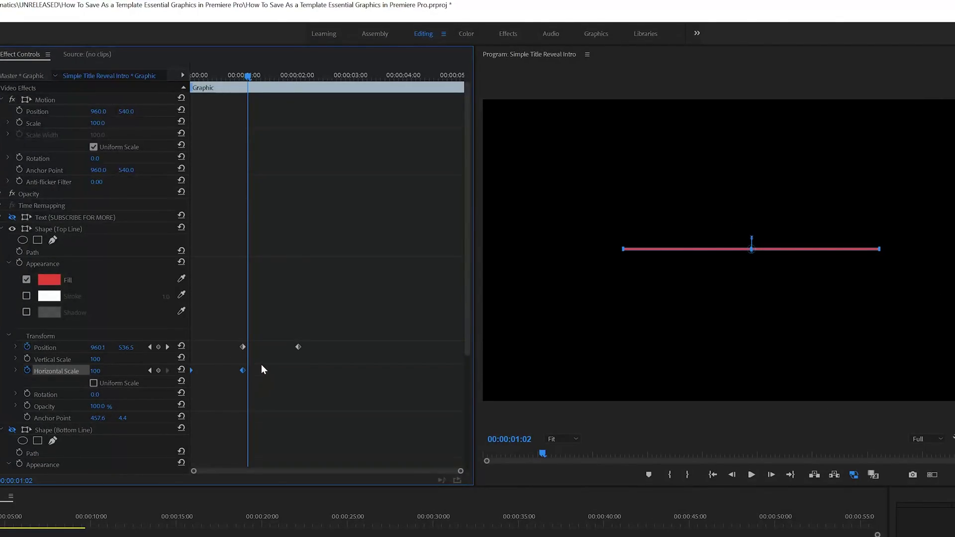
{"action": "right_click", "coordinate": [244, 370]}
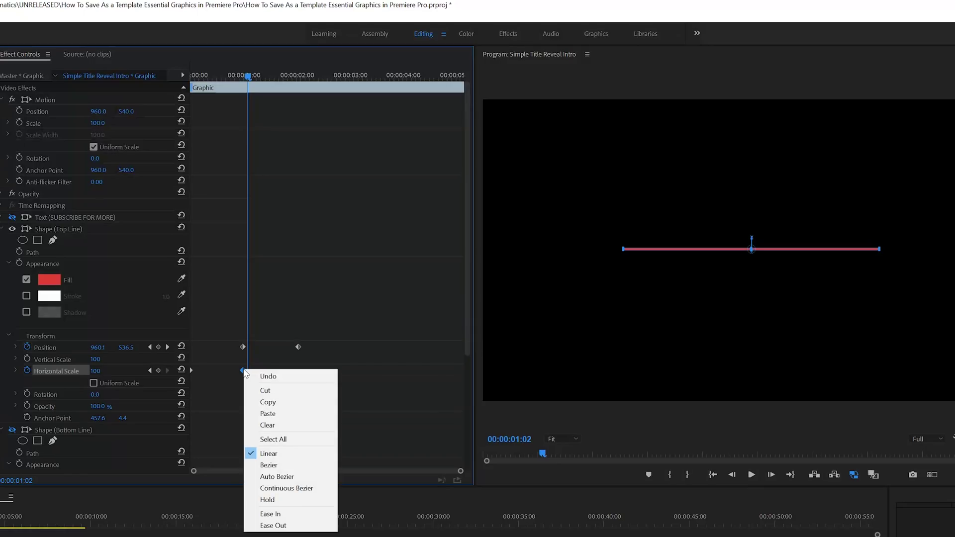
{"action": "left_click", "coordinate": [275, 517]}
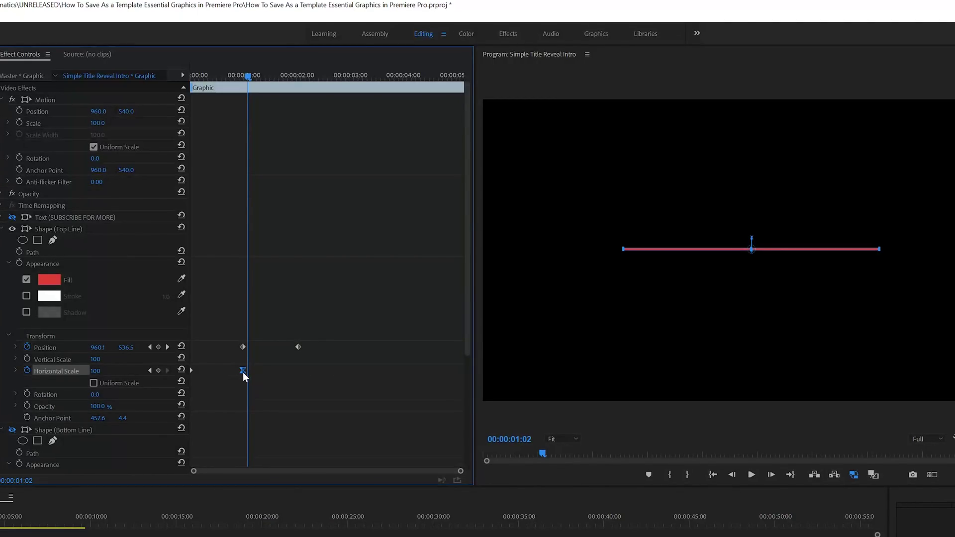
{"action": "left_click", "coordinate": [16, 370]}
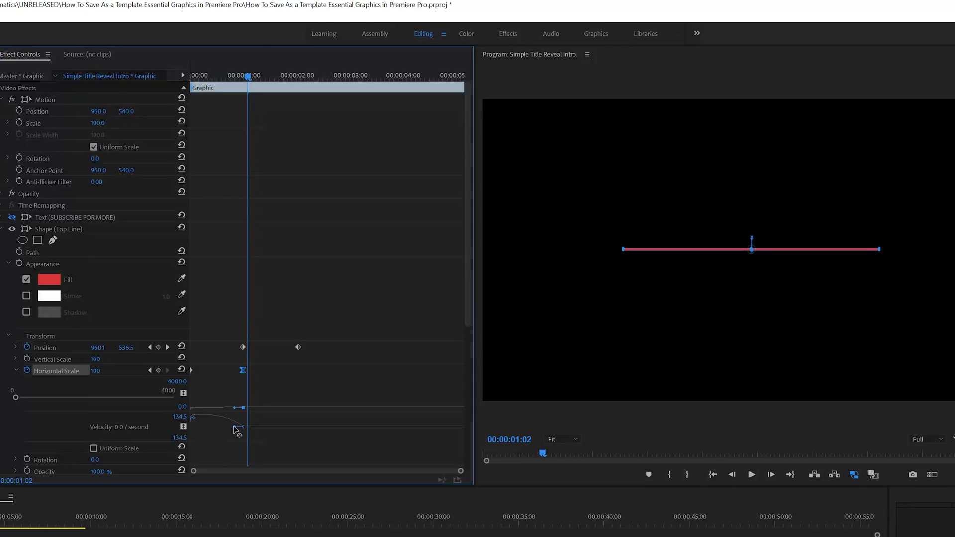
{"action": "left_click_drag", "start_coordinate": [238, 429], "coordinate": [214, 429]}
Step: Play back the Top Line animation from the start to check the eased horizontal scaling
{"action": "key", "text": "j"}
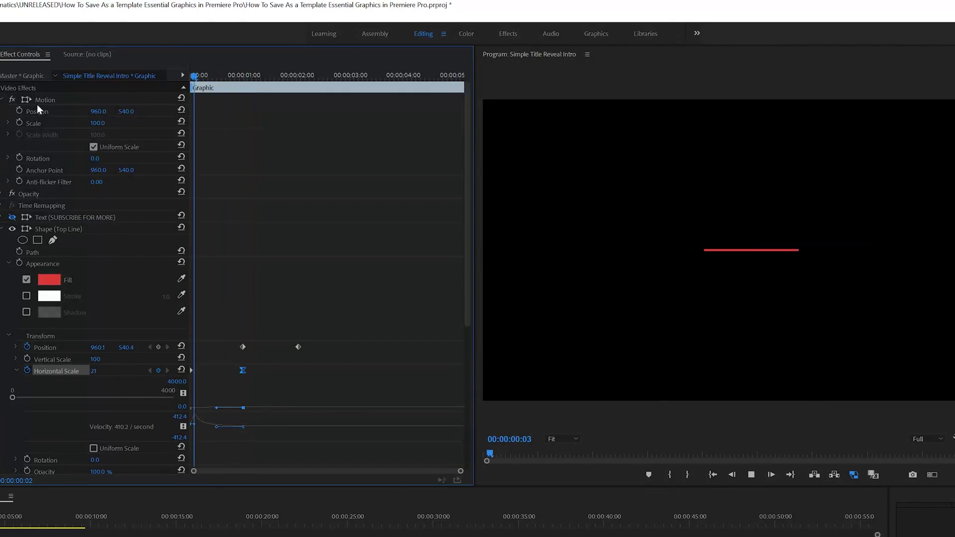
{"action": "key", "text": "l"}
{"action": "key", "text": "Home"}
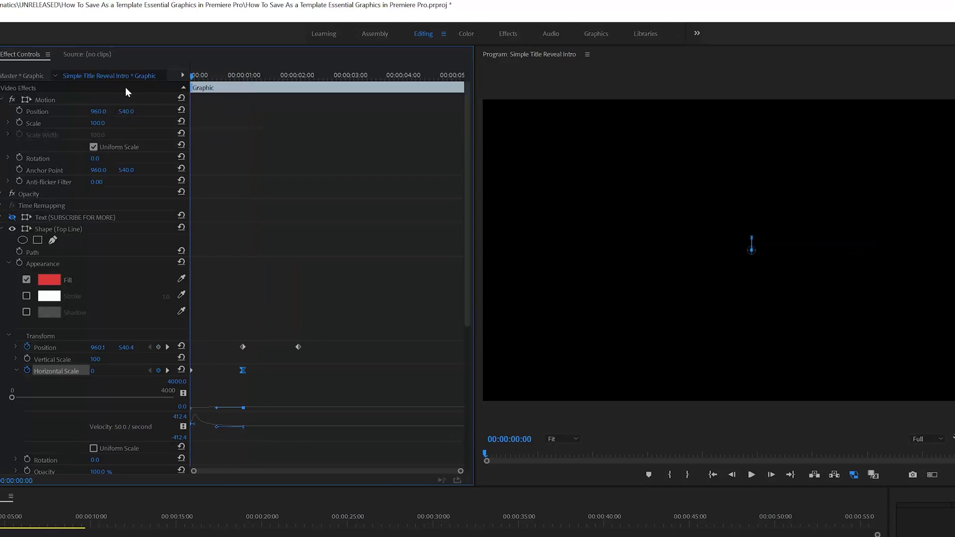
{"action": "key", "text": "space"}
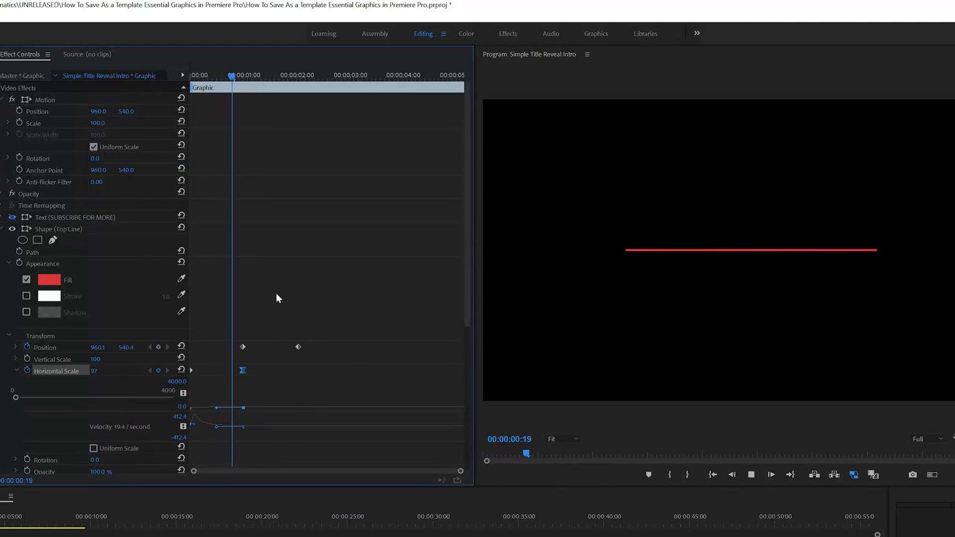
{"action": "key", "text": "space"}
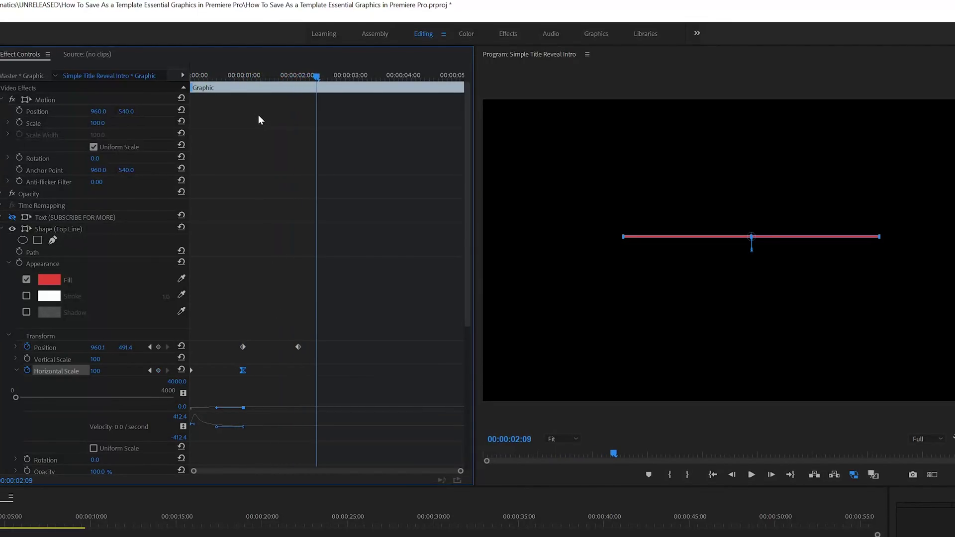
Step: Apply temporal Ease Out to the Top Line's first Position keyframe and temporal Ease In to its second one
{"action": "mouse_move", "coordinate": [243, 75]}
{"action": "left_mouse_down"}
{"action": "mouse_move", "coordinate": [227, 78]}
{"action": "mouse_move", "coordinate": [239, 78]}
{"action": "left_mouse_up"}
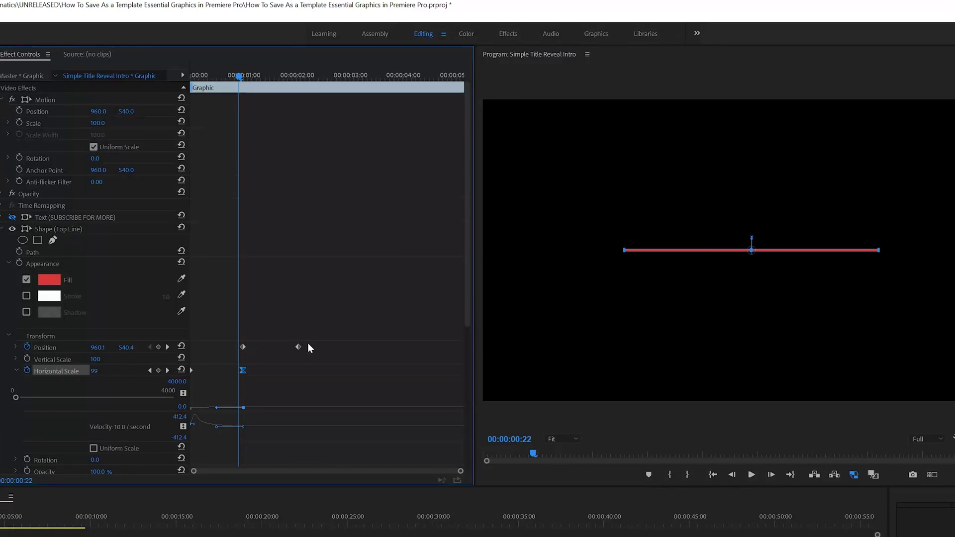
{"action": "right_click", "coordinate": [243, 347]}
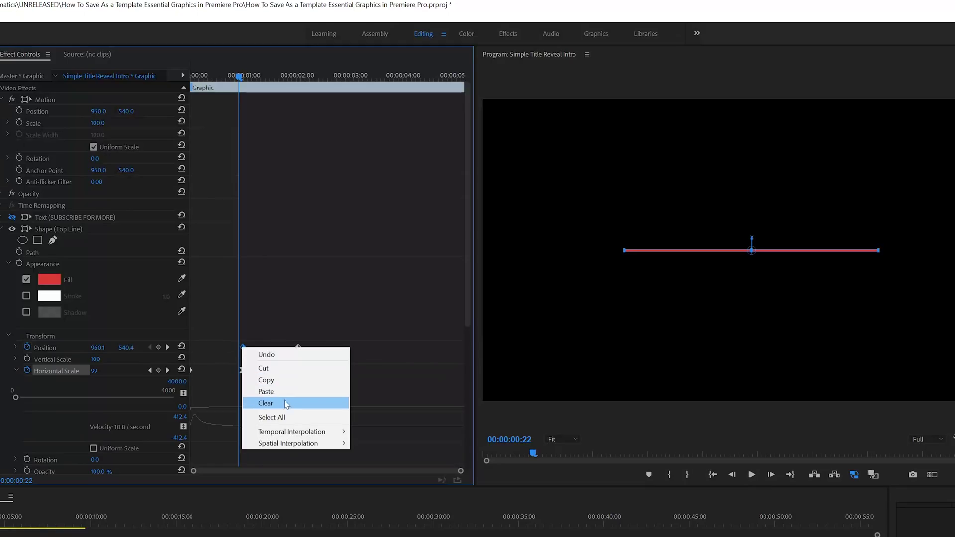
{"action": "mouse_move", "coordinate": [275, 433]}
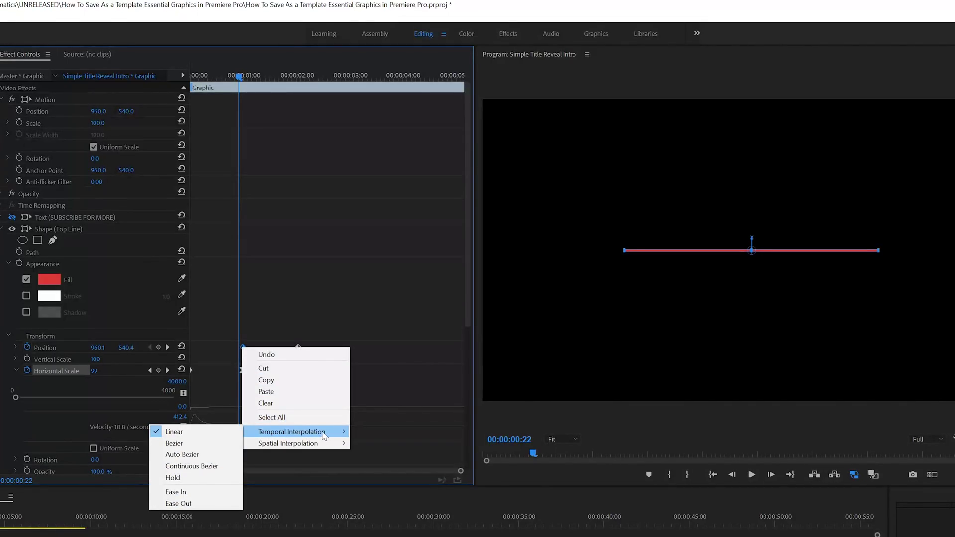
{"action": "left_click", "coordinate": [187, 504]}
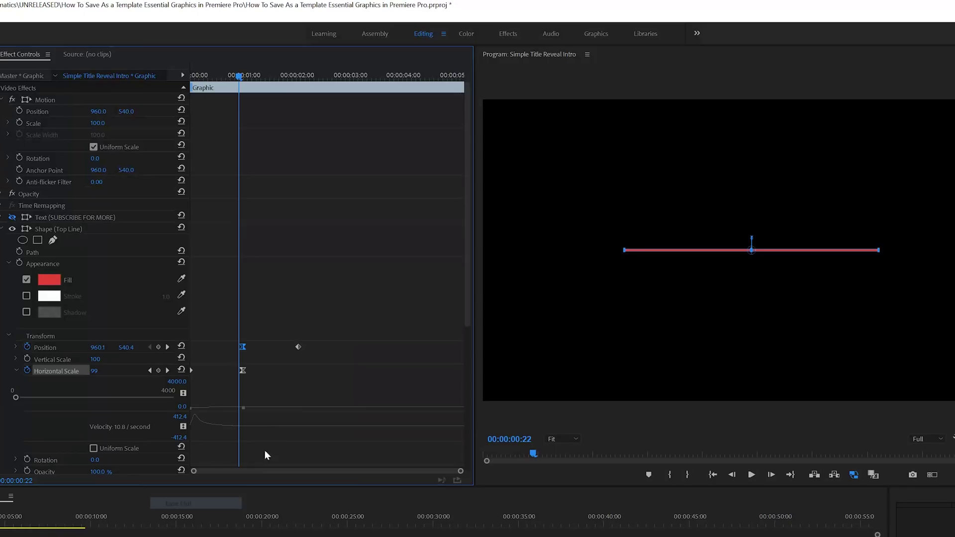
{"action": "right_click", "coordinate": [298, 347]}
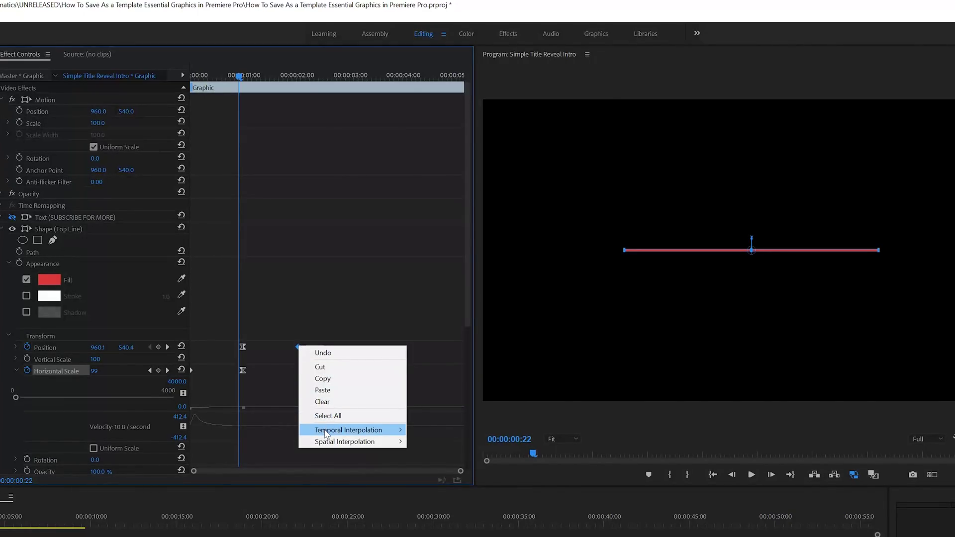
{"action": "mouse_move", "coordinate": [326, 434]}
{"action": "left_click", "coordinate": [243, 488]}
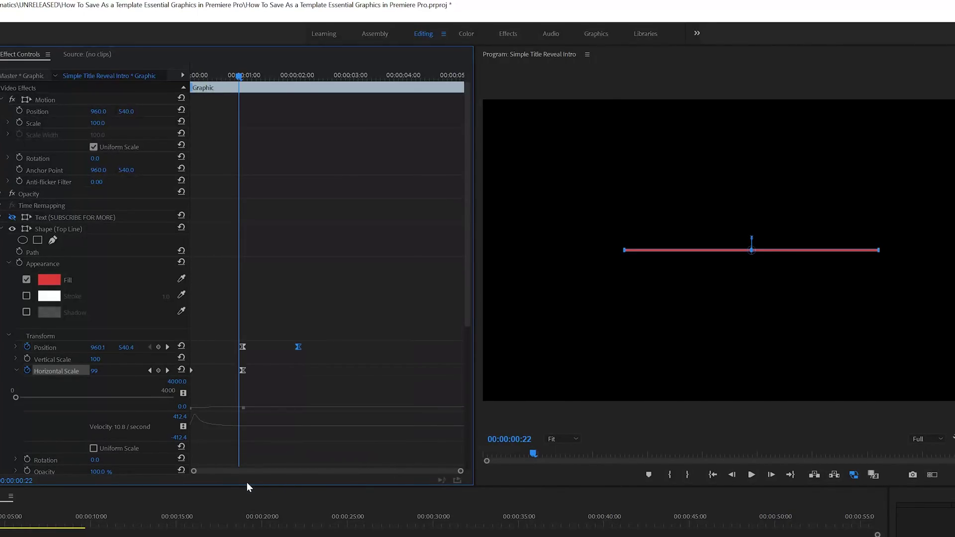
Step: Lengthen both velocity handles between the Top Line's Position keyframes to shape a smooth, symmetrical speed curve
{"action": "left_click", "coordinate": [16, 347]}
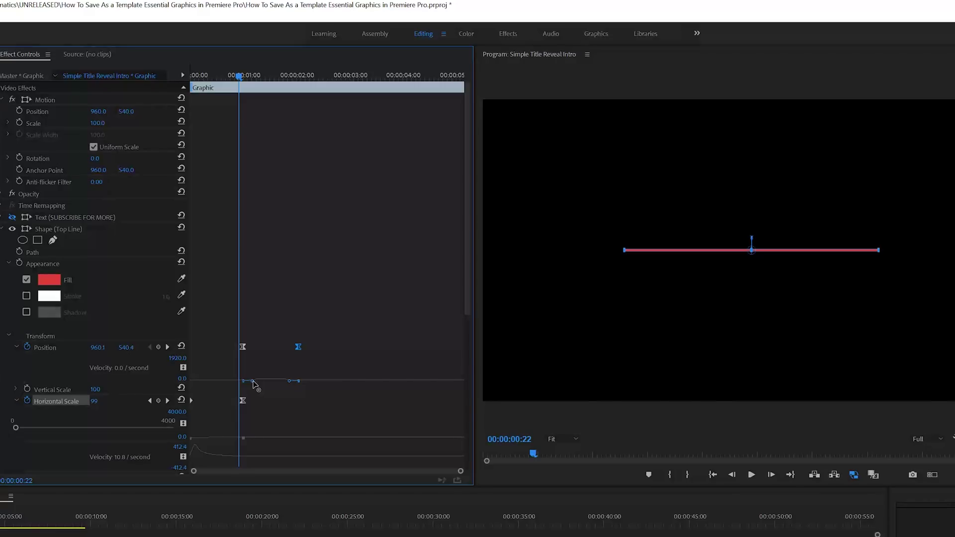
{"action": "mouse_move", "coordinate": [254, 382]}
{"action": "left_mouse_down"}
{"action": "mouse_move", "coordinate": [292, 384]}
{"action": "mouse_move", "coordinate": [271, 384]}
{"action": "left_mouse_up"}
{"action": "key", "text": "space"}
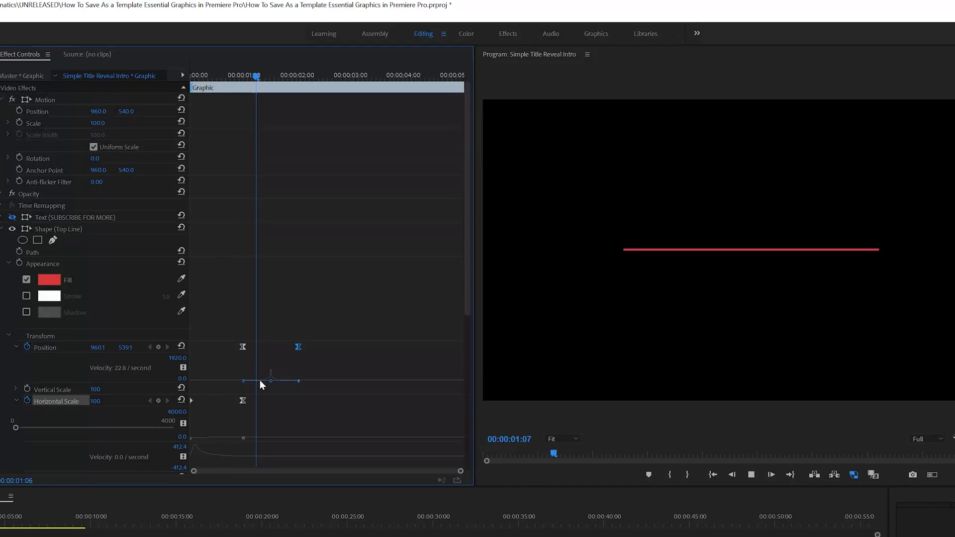
{"action": "key", "text": "space"}
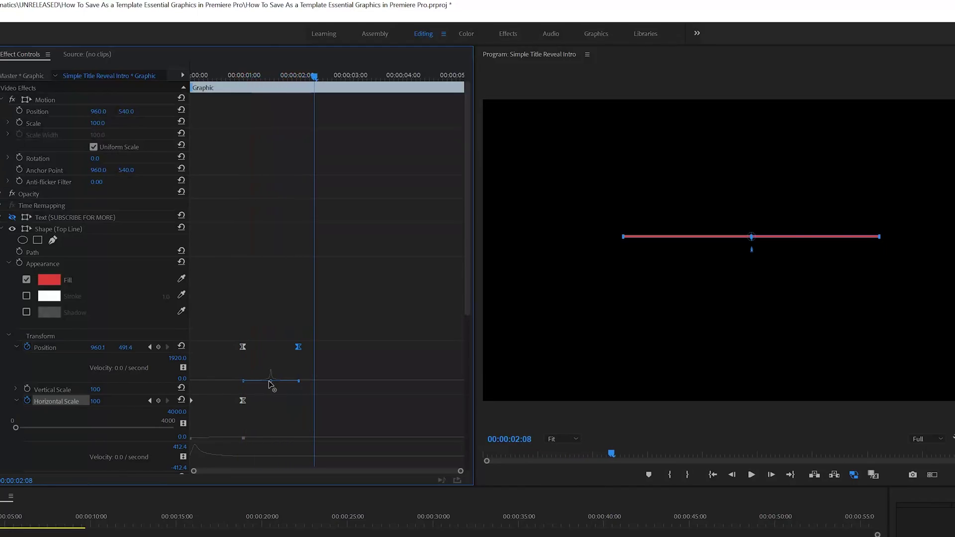
{"action": "left_click", "coordinate": [260, 381]}
{"action": "left_click_drag", "start_coordinate": [271, 381], "coordinate": [279, 382]}
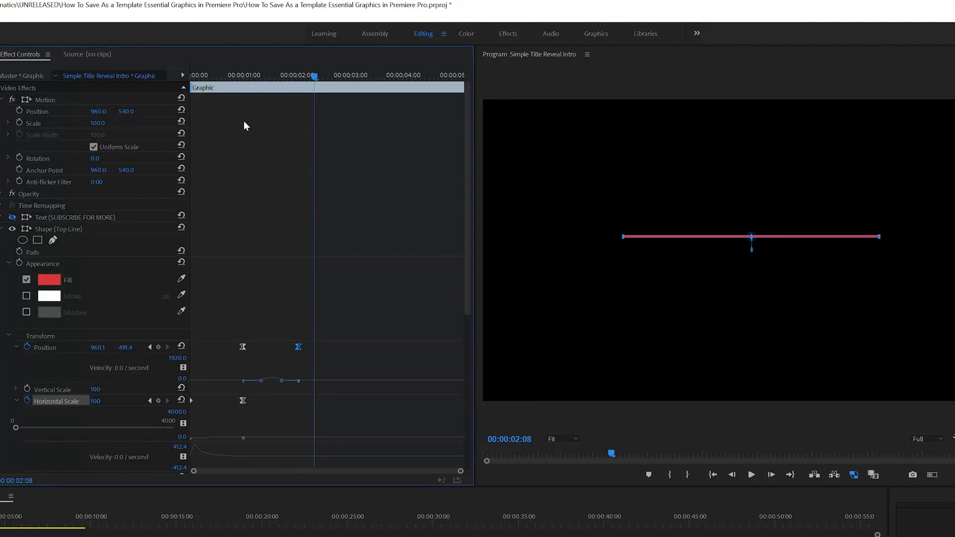
Step: Play back the Top Line's movement to check the adjusted position easing
{"action": "left_click", "coordinate": [231, 79]}
{"action": "key", "text": "space"}
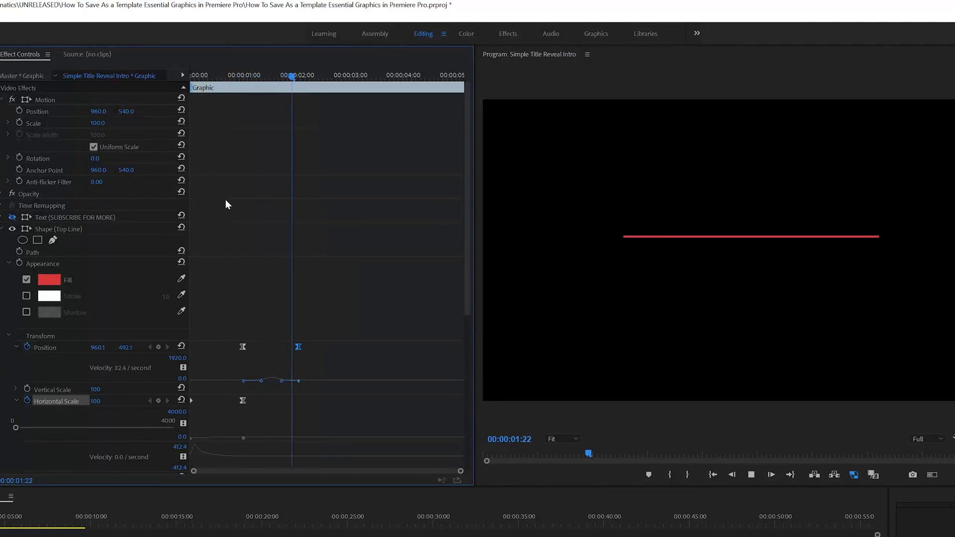
{"action": "key", "text": "space"}
{"action": "left_click_drag", "start_coordinate": [254, 78], "coordinate": [223, 77]}
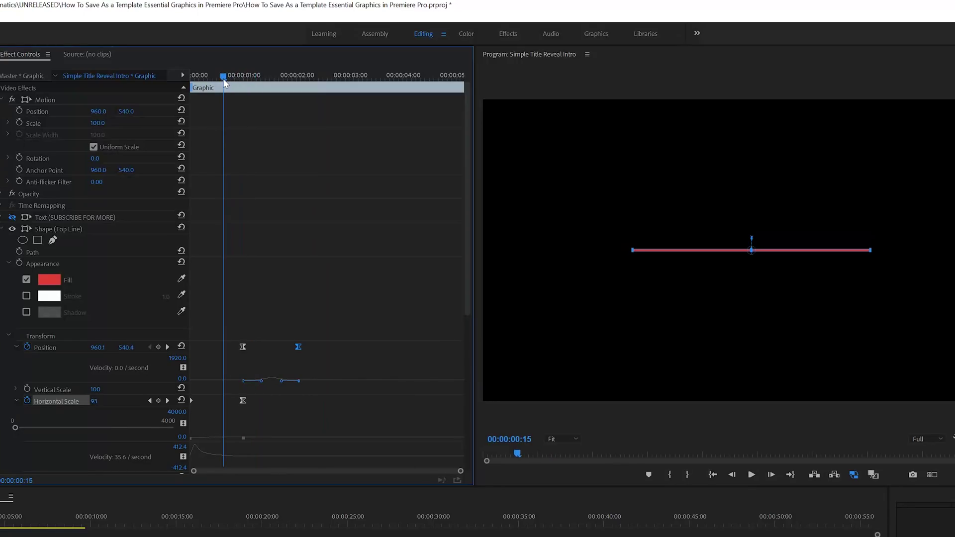
{"action": "key", "text": "space"}
{"action": "key", "text": "space"}
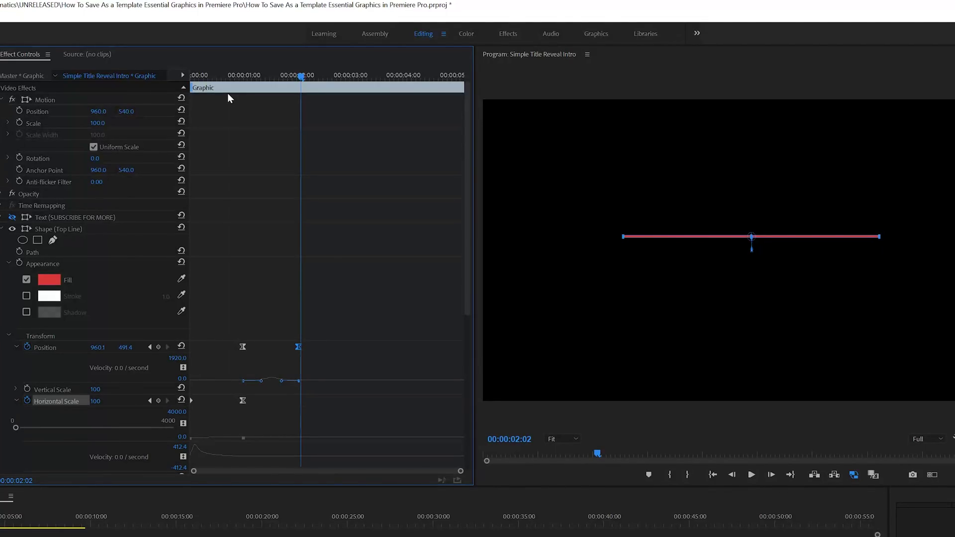
{"action": "key", "text": "ctrl+s"}
Step: Make the Bottom Line shape visible and move the playhead to the start of the graphic
{"action": "left_click_drag", "start_coordinate": [467, 301], "coordinate": [452, 454]}
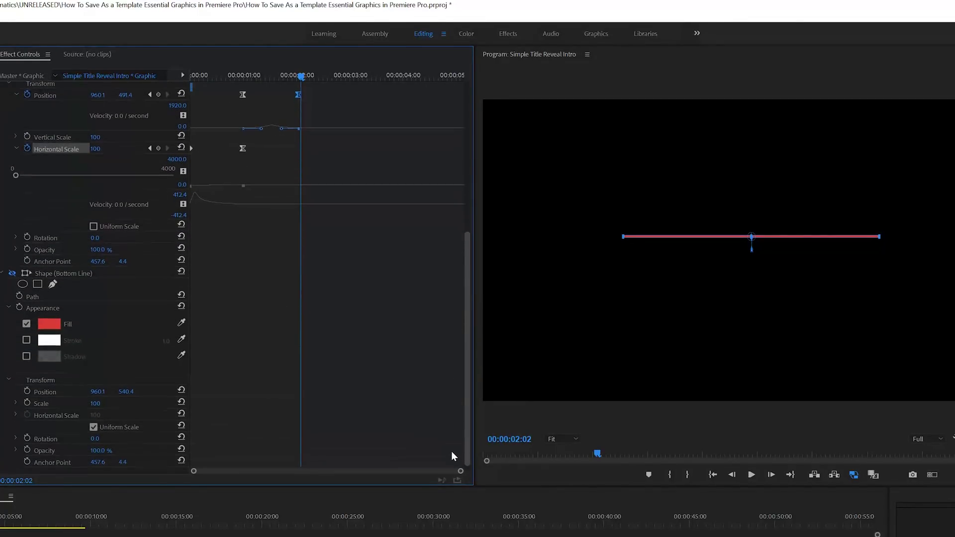
{"action": "left_click", "coordinate": [12, 270]}
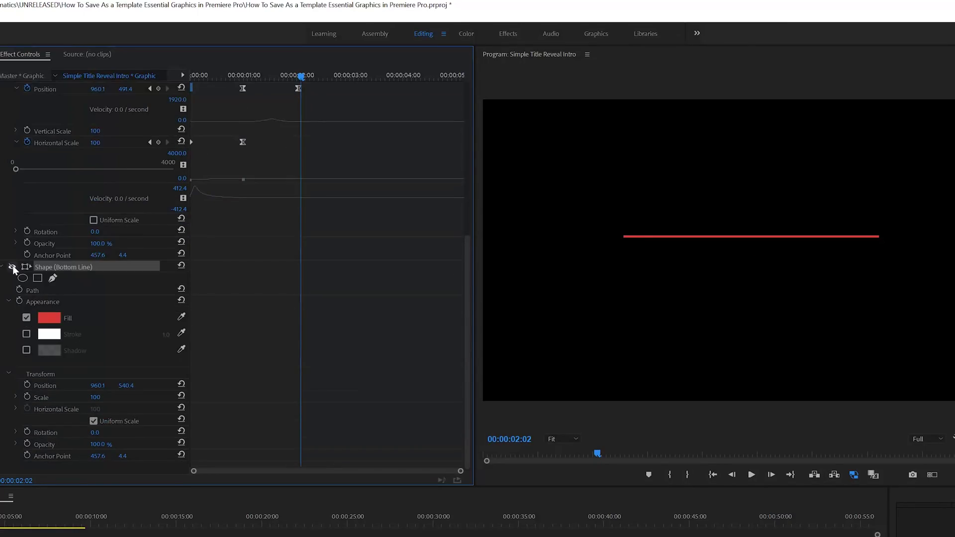
{"action": "left_click_drag", "start_coordinate": [208, 75], "coordinate": [191, 75]}
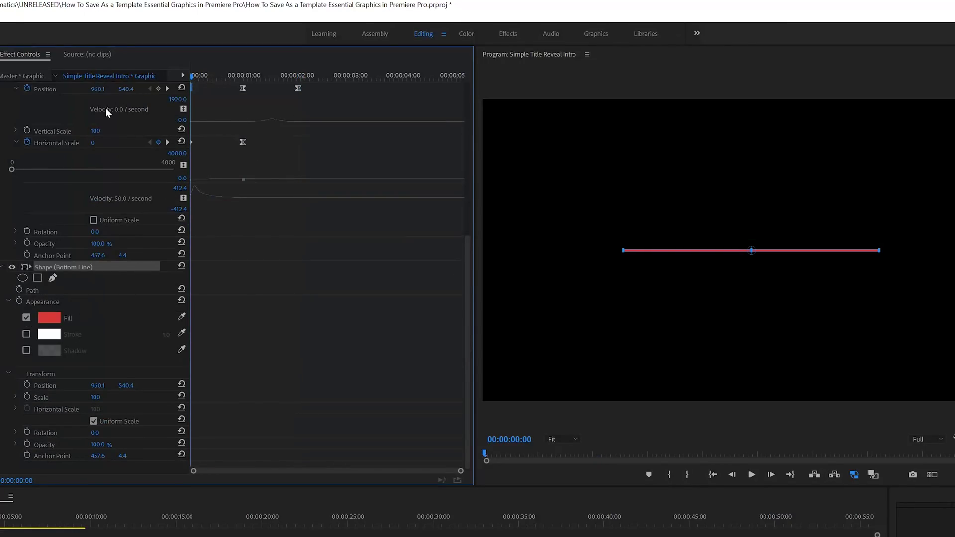
Step: Turn off Uniform Scale for the Bottom Line shape and collapse the Top Line's properties to work on the Bottom Line
{"action": "left_click", "coordinate": [94, 422]}
{"action": "left_click", "coordinate": [55, 412]}
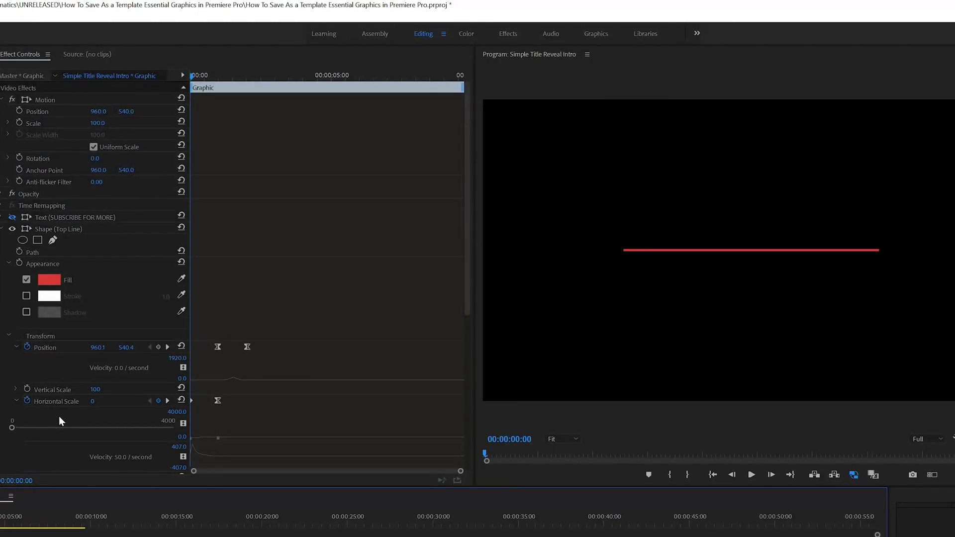
{"action": "left_click", "coordinate": [53, 402]}
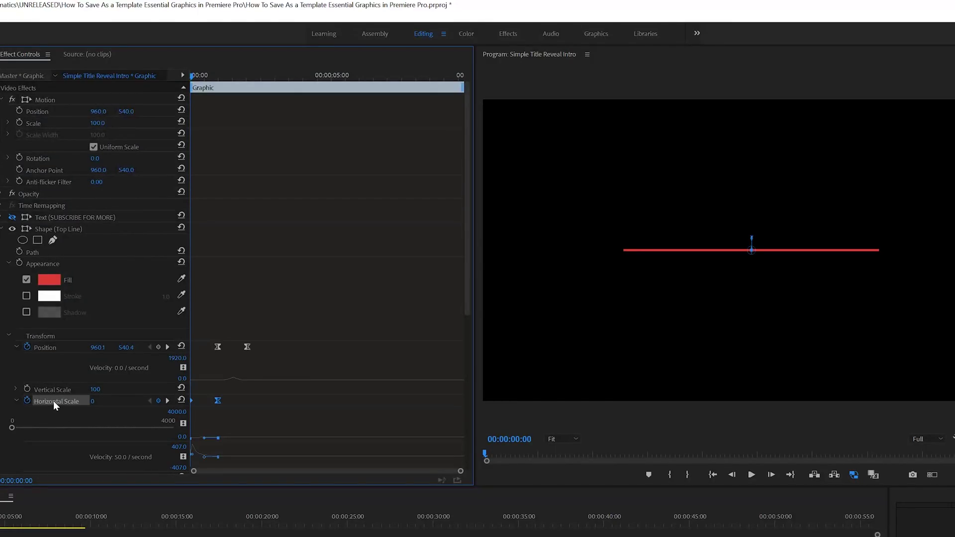
{"action": "left_click", "coordinate": [2, 229]}
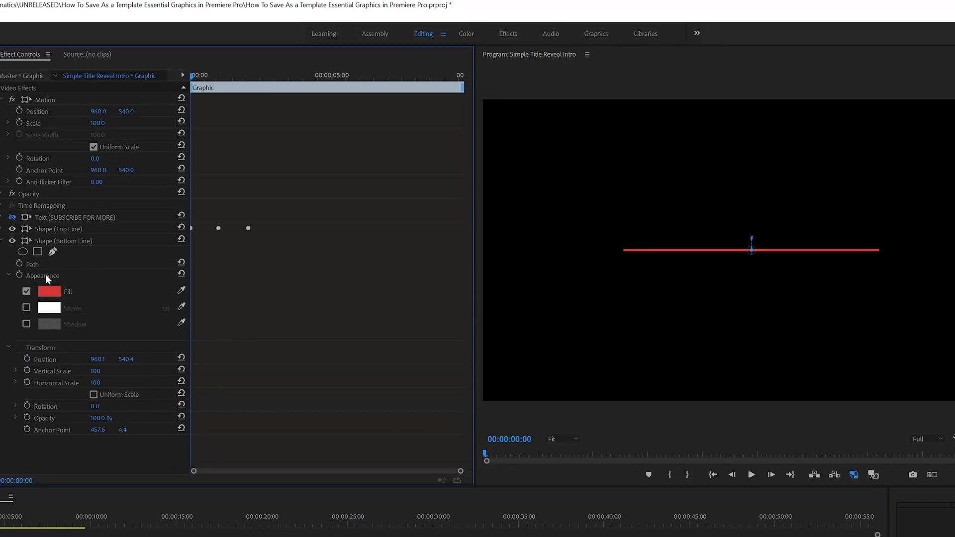
{"action": "left_click", "coordinate": [42, 241]}
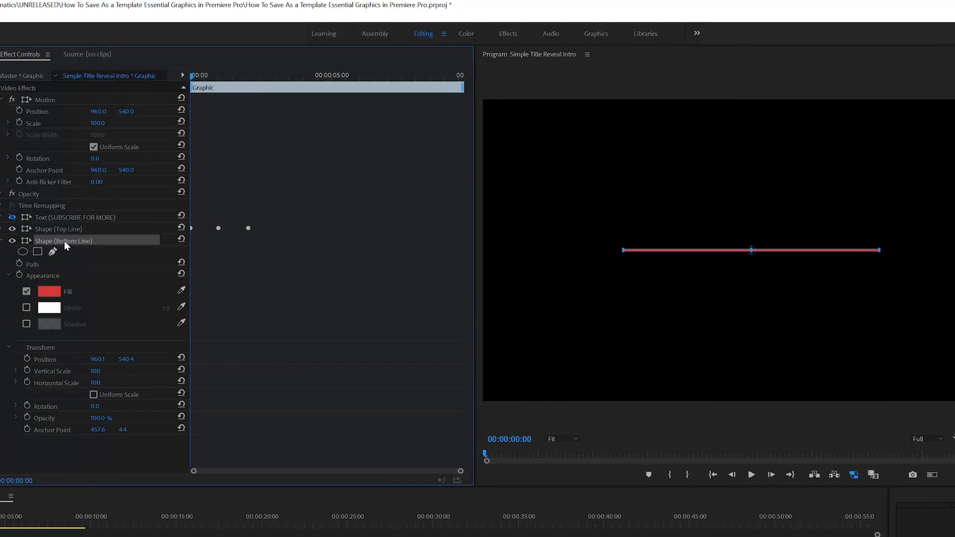
Step: Keyframe the Bottom Line's Horizontal Scale from 0 at the start of the graphic to 100 at 00:00:01:00
{"action": "left_click", "coordinate": [26, 384]}
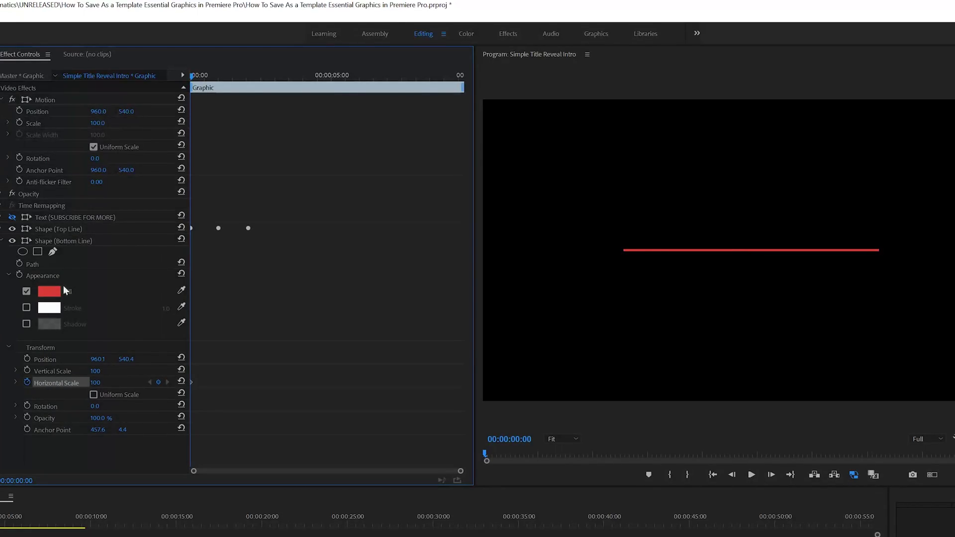
{"action": "key", "text": "ctrl+s"}
{"action": "left_click", "coordinate": [217, 74]}
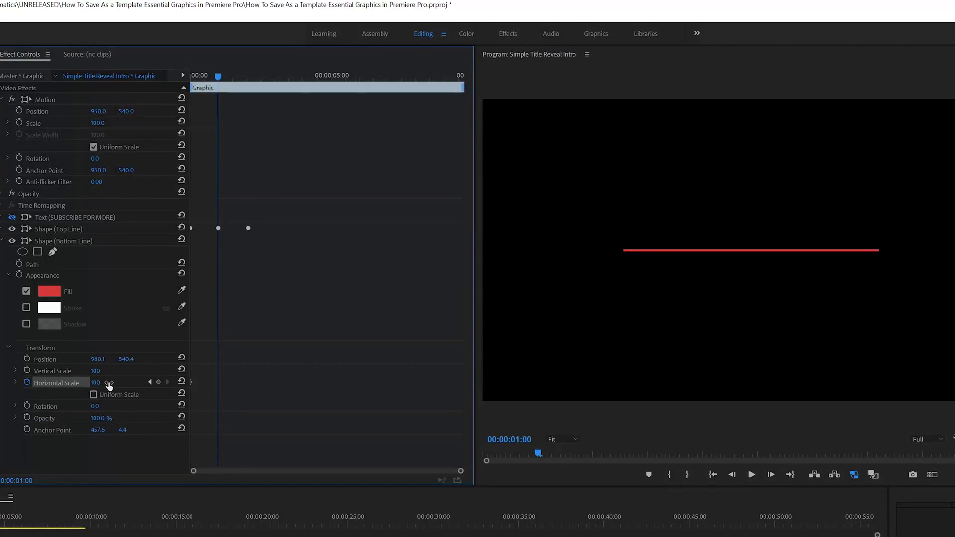
{"action": "left_click", "coordinate": [159, 383]}
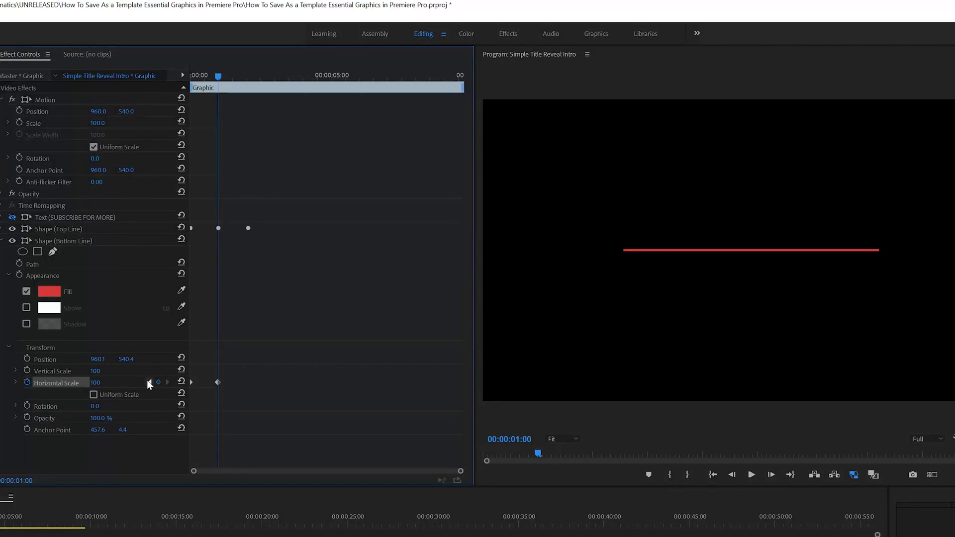
{"action": "key", "text": "Home"}
{"action": "left_click", "coordinate": [105, 381]}
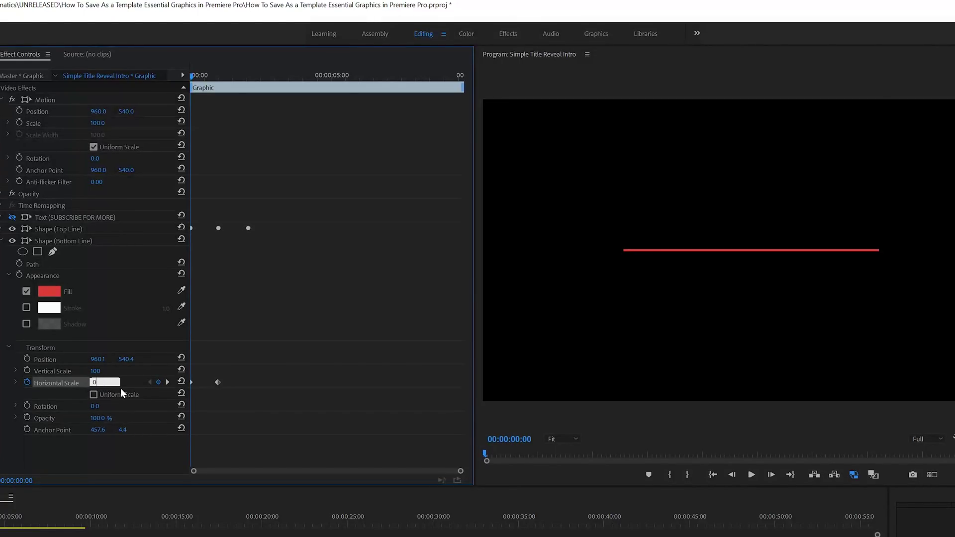
{"action": "key", "text": "Return"}
Step: Apply Ease In to the Bottom Line's second Horizontal Scale keyframe and stretch its velocity handle back to the first keyframe
{"action": "right_click", "coordinate": [218, 382]}
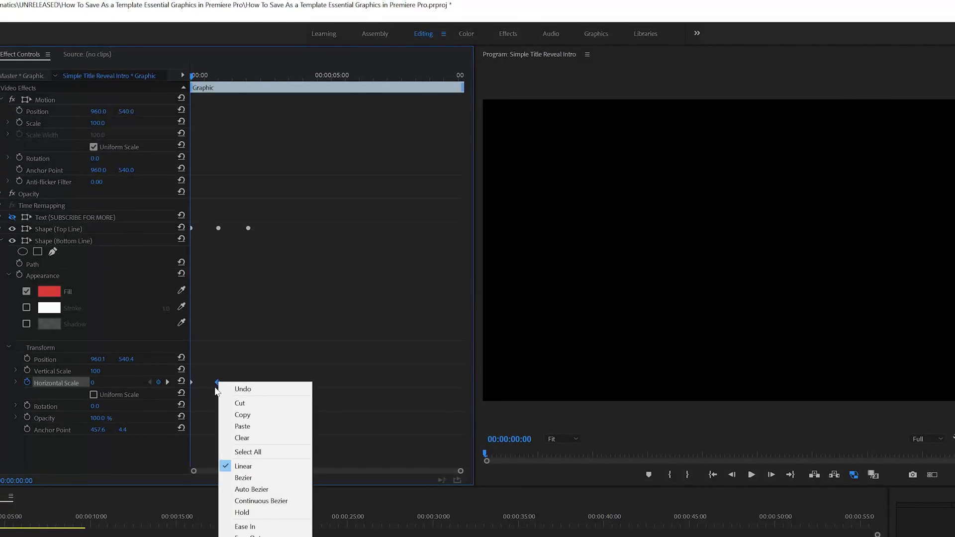
{"action": "left_click", "coordinate": [249, 526]}
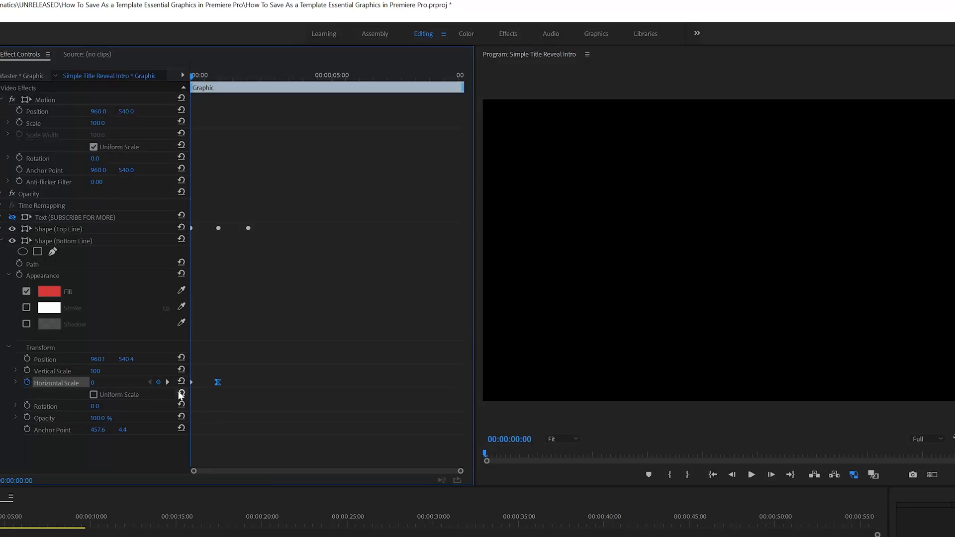
{"action": "left_click", "coordinate": [16, 382]}
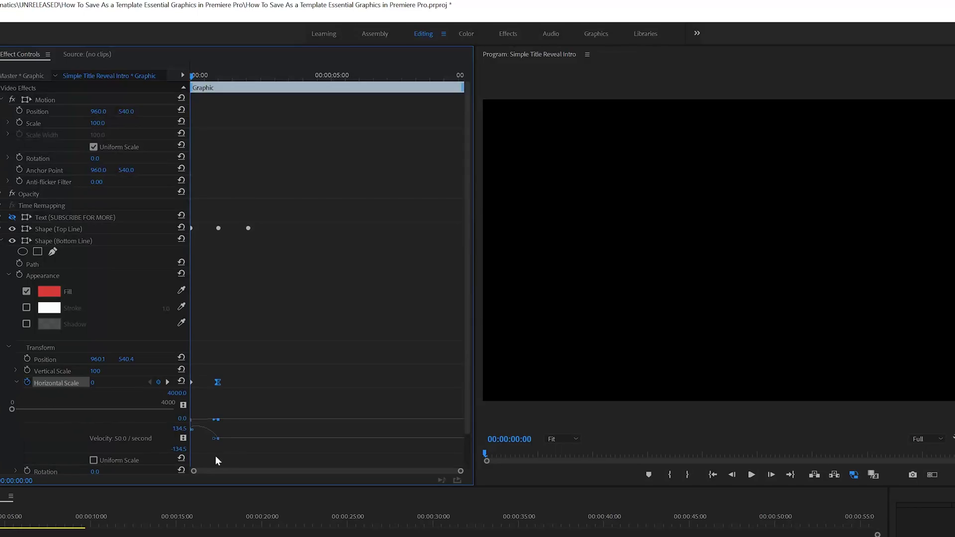
{"action": "left_click_drag", "start_coordinate": [215, 439], "coordinate": [192, 437]}
{"action": "left_click", "coordinate": [16, 383]}
Step: Play back the graphic to check the Bottom Line's scale animation together with the Top Line
{"action": "key", "text": "space"}
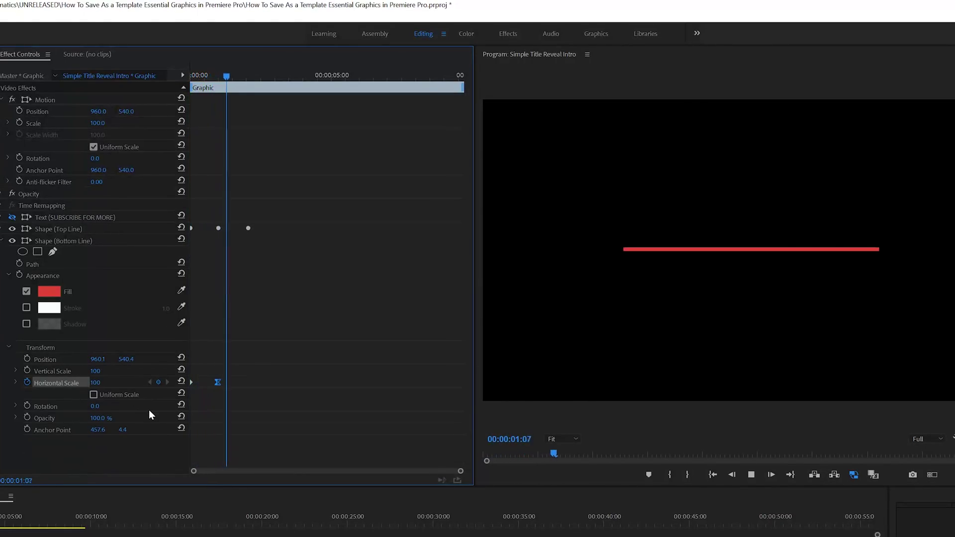
{"action": "key", "text": "space"}
{"action": "key", "text": "space"}
{"action": "key", "text": "space"}
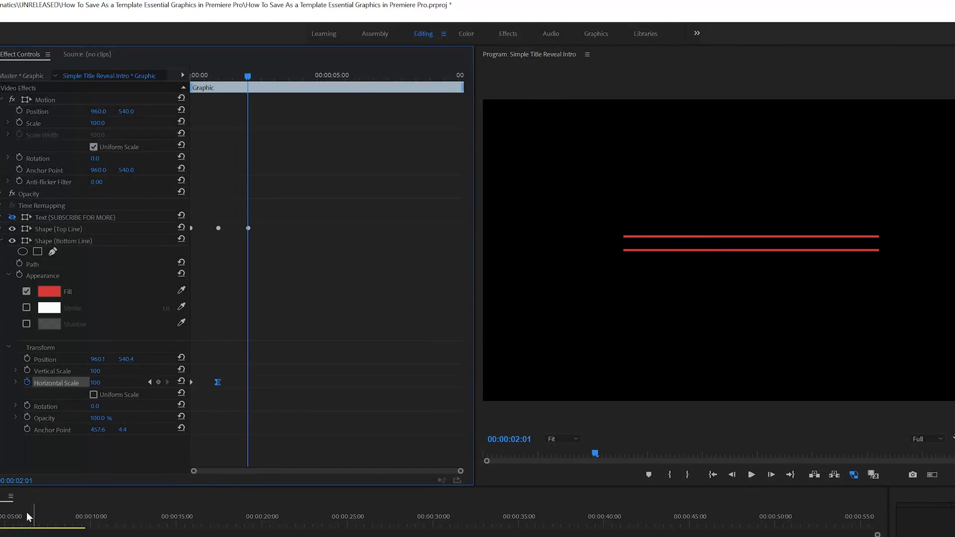
Step: Show the title text and keyframe the Bottom Line's Position from 00:00:01:00 to 00:00:02:01, lowering it to just below the text
{"action": "left_click", "coordinate": [12, 218]}
{"action": "left_click", "coordinate": [12, 217]}
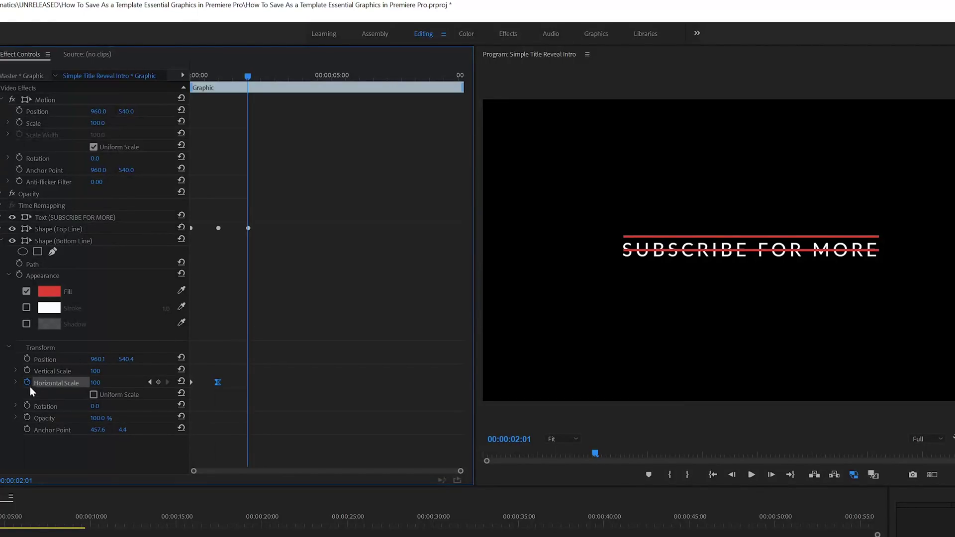
{"action": "left_click", "coordinate": [216, 83]}
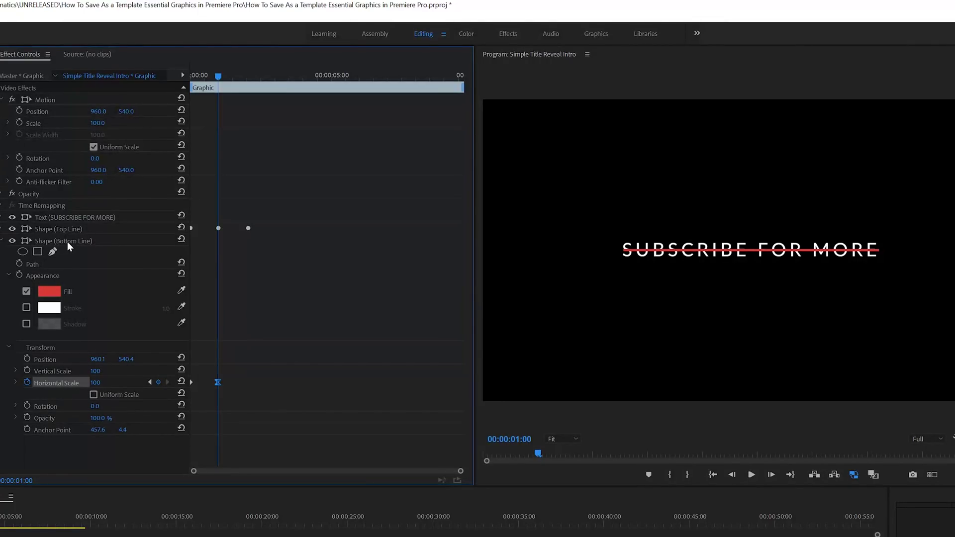
{"action": "left_click", "coordinate": [26, 359]}
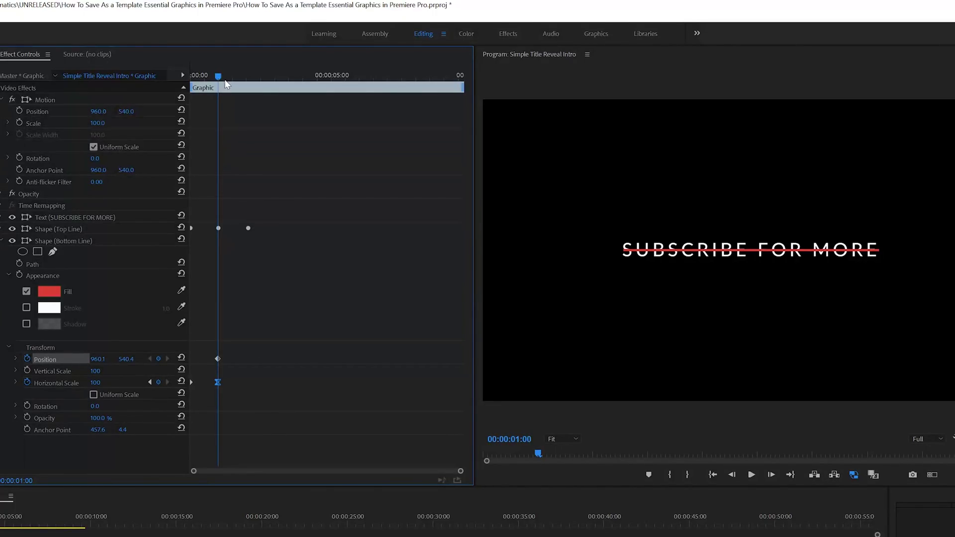
{"action": "left_click_drag", "start_coordinate": [227, 79], "coordinate": [248, 93]}
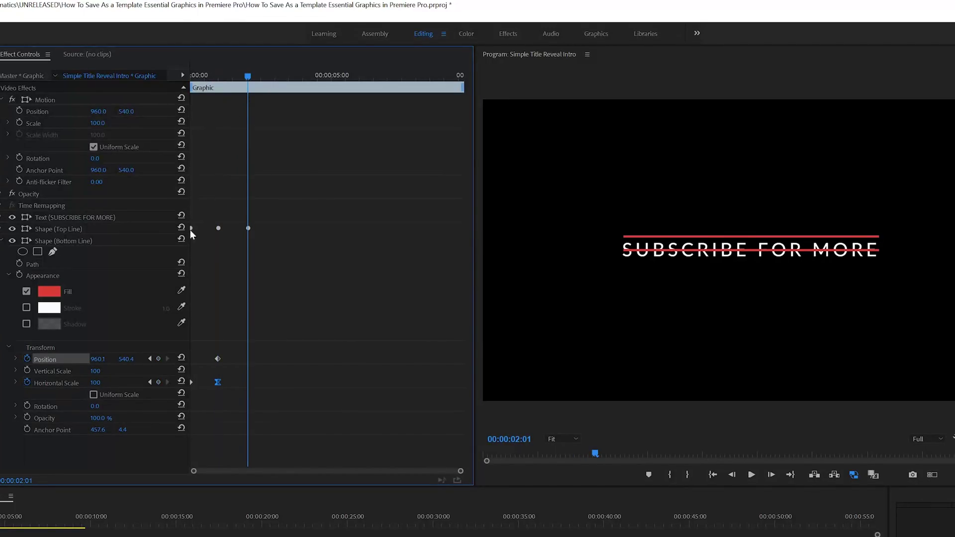
{"action": "left_click_drag", "start_coordinate": [126, 359], "coordinate": [146, 358]}
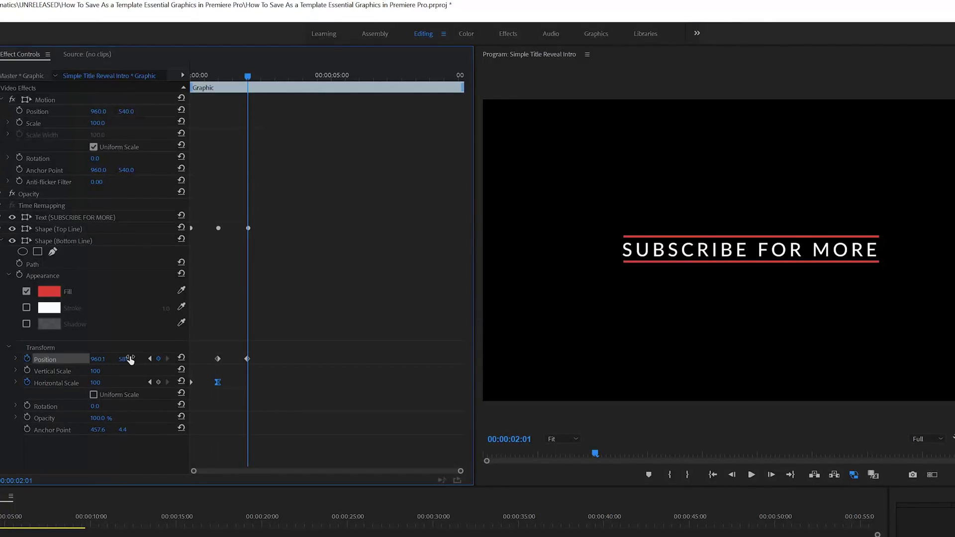